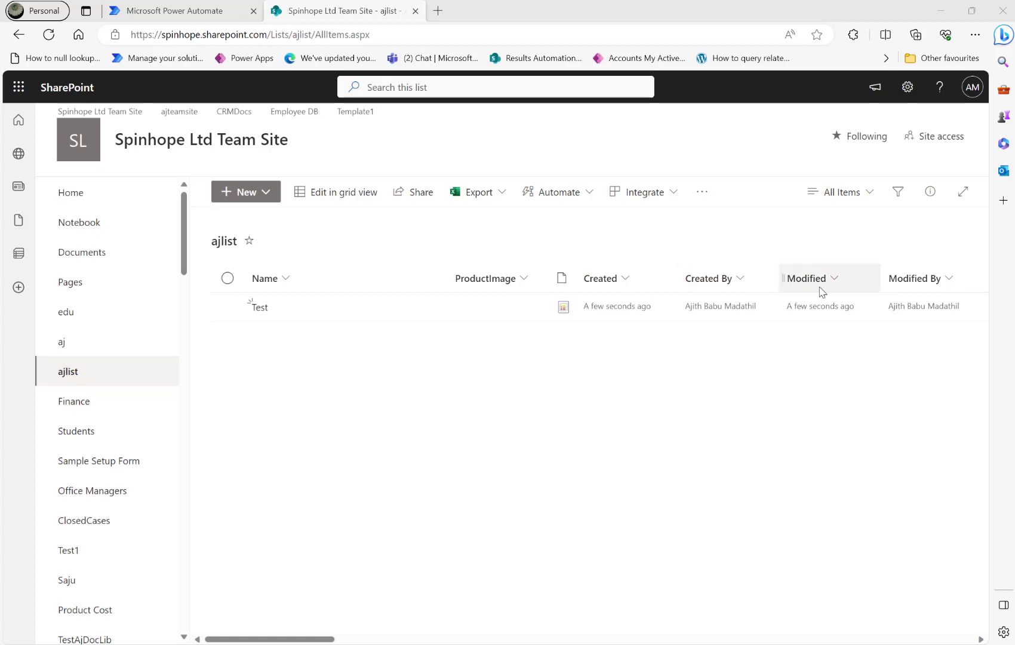
Step: Switch to the flow in Power Automate and add the SharePoint Create item action after the manual trigger
{"action": "left_click", "coordinate": [187, 13]}
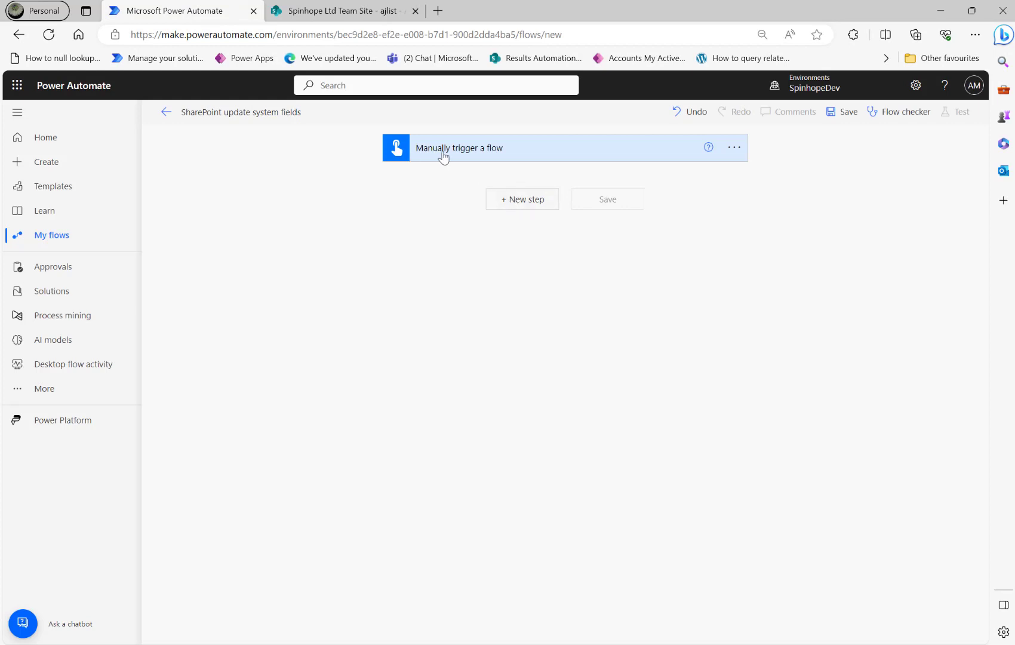
{"action": "left_click", "coordinate": [511, 200]}
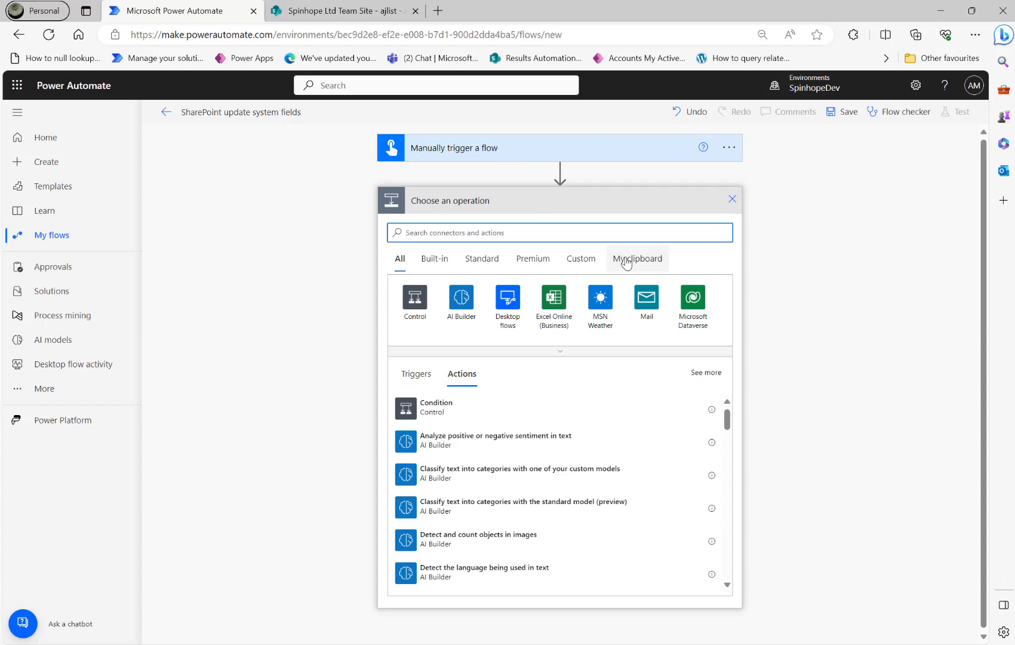
{"action": "type", "text": "sharepoint"}
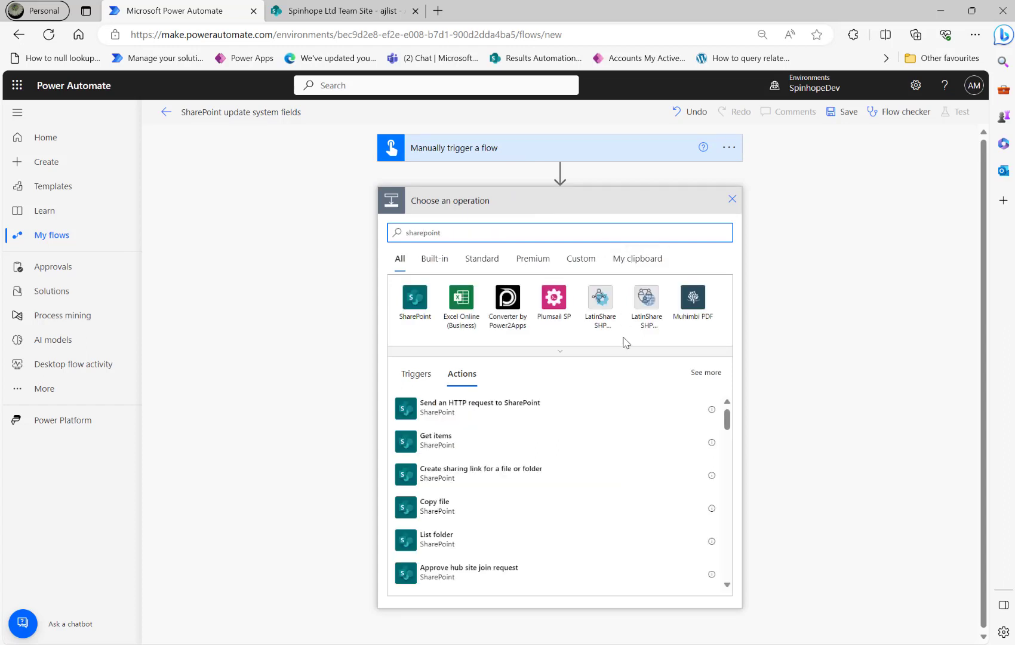
{"action": "left_click", "coordinate": [411, 301]}
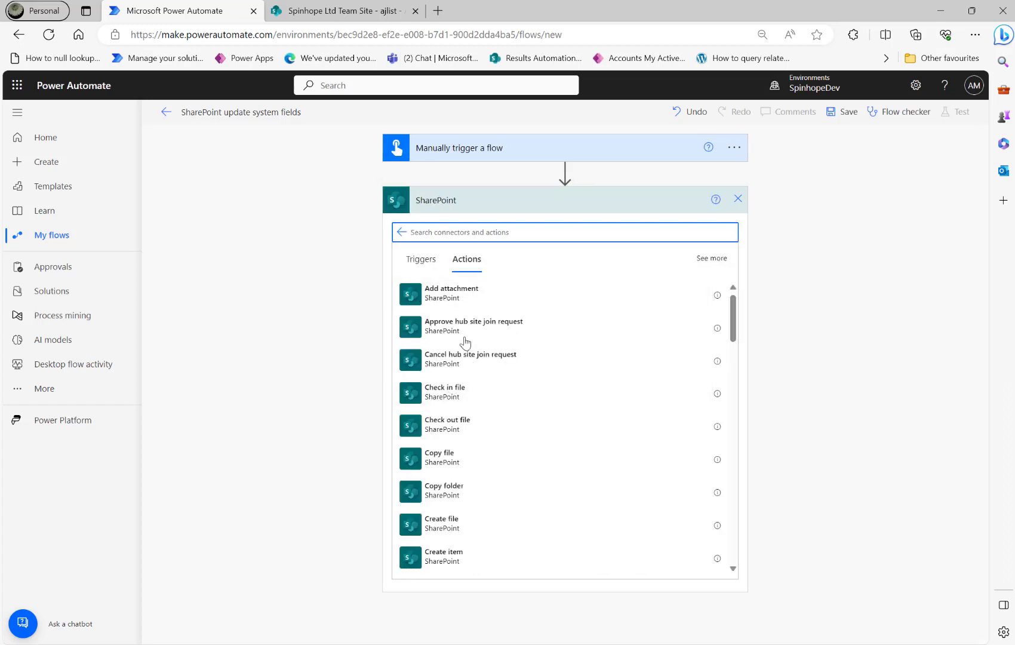
{"action": "left_click", "coordinate": [445, 557]}
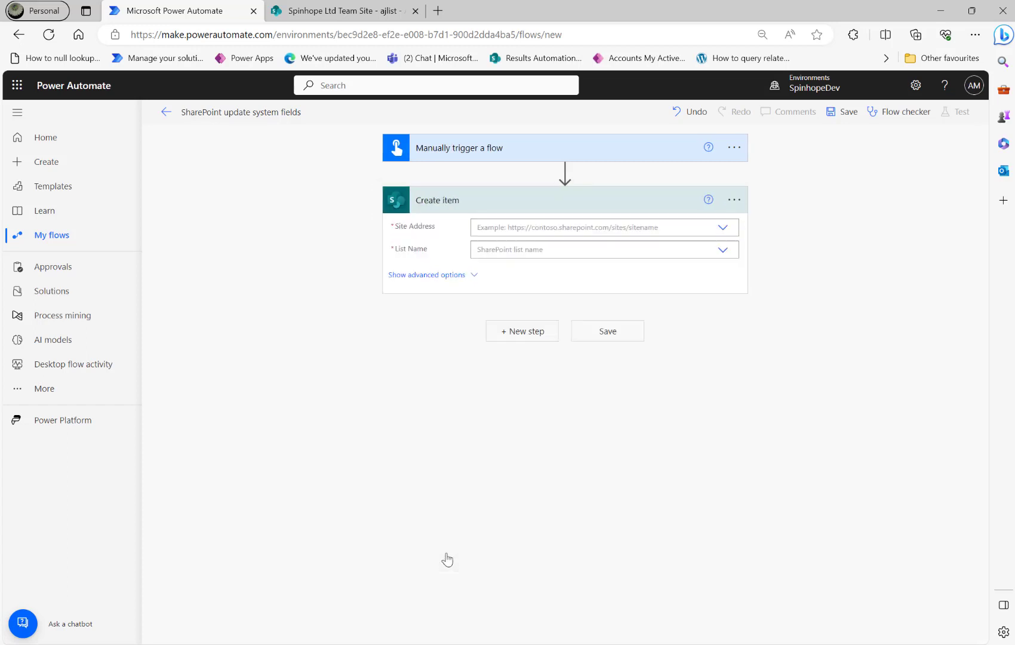
Step: Set the Create item action's site address to Spinhope Ltd Team Site and its list name to ajlist
{"action": "left_click", "coordinate": [722, 229]}
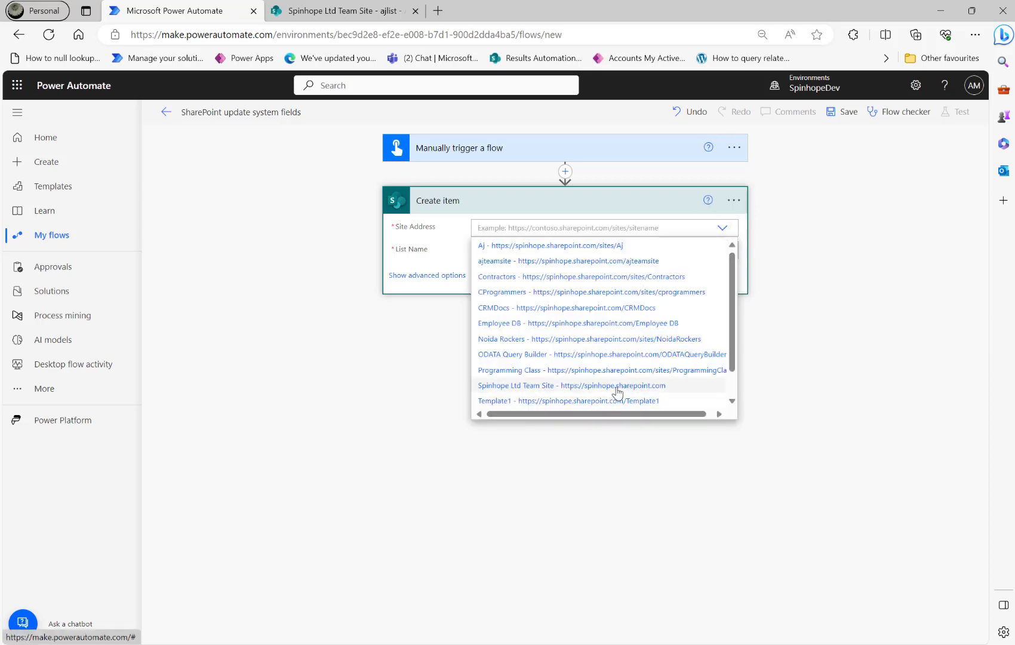
{"action": "left_click", "coordinate": [615, 388]}
{"action": "left_click", "coordinate": [556, 249]}
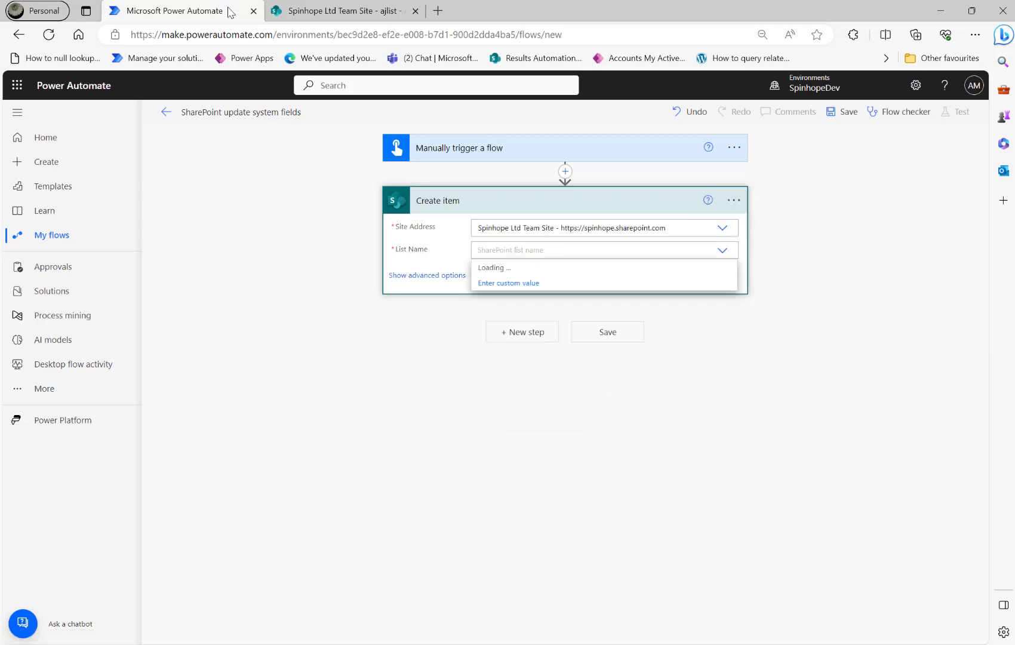
{"action": "left_click", "coordinate": [360, 16]}
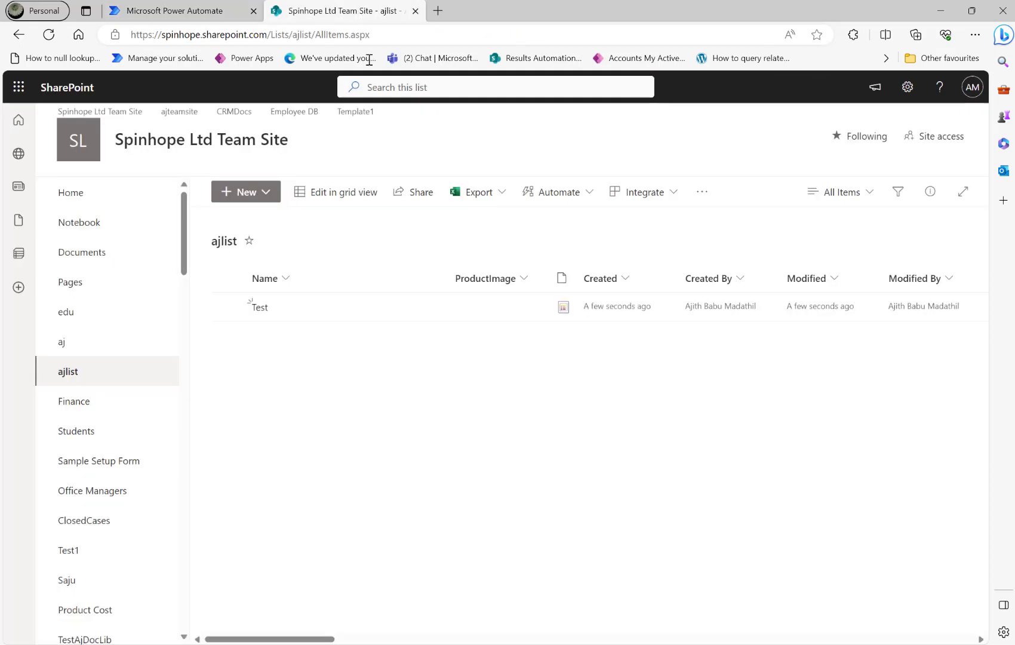
{"action": "left_click", "coordinate": [205, 10]}
{"action": "left_click", "coordinate": [487, 298]}
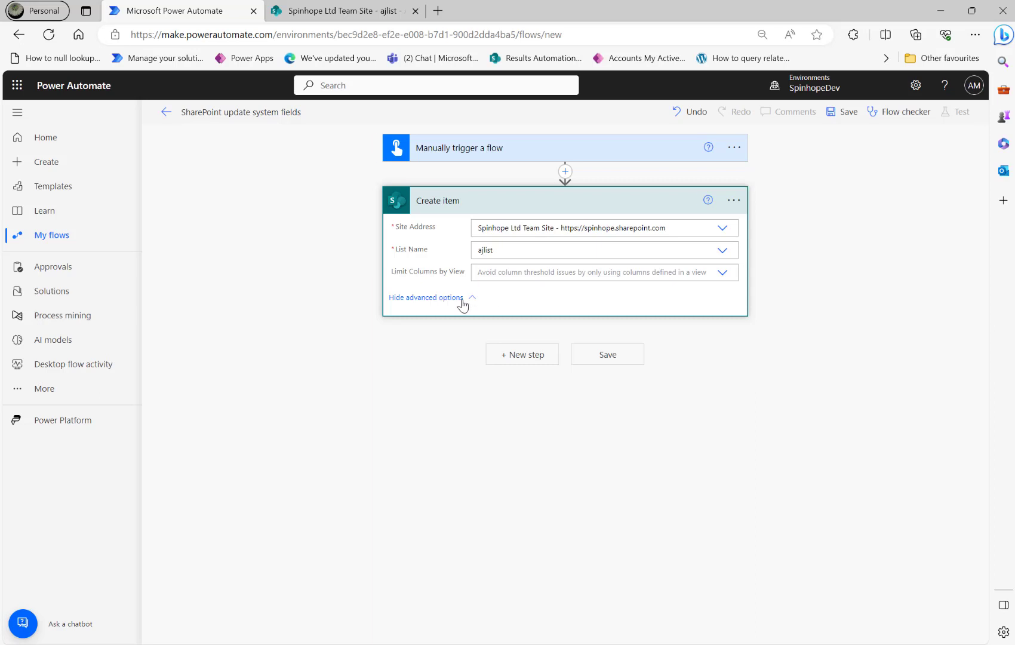
Step: Enter Test as the item's Name in the Create item action and collapse the action
{"action": "left_click", "coordinate": [462, 298]}
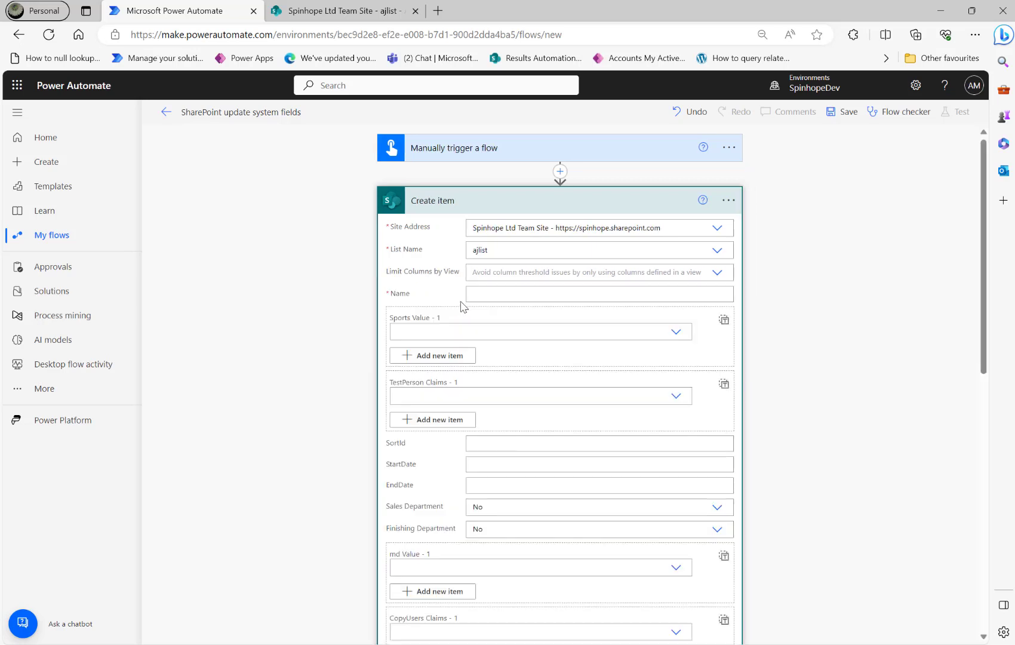
{"action": "left_click", "coordinate": [495, 291]}
{"action": "type", "text": "Test"}
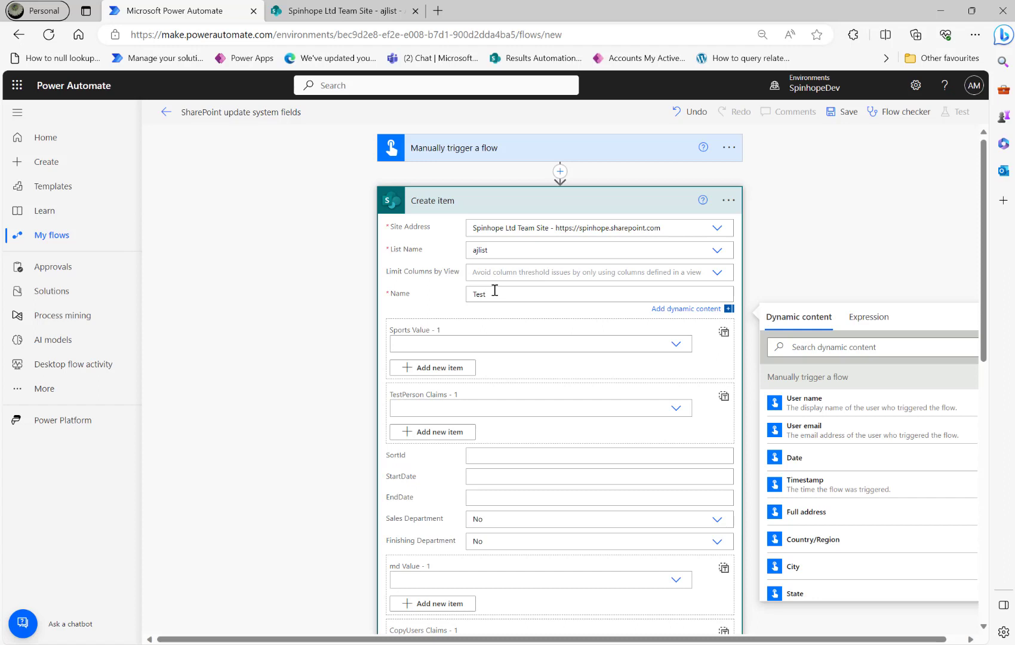
{"action": "left_click", "coordinate": [482, 202]}
Step: Add the Send an HTTP request to SharePoint action after Create item
{"action": "left_click", "coordinate": [507, 252]}
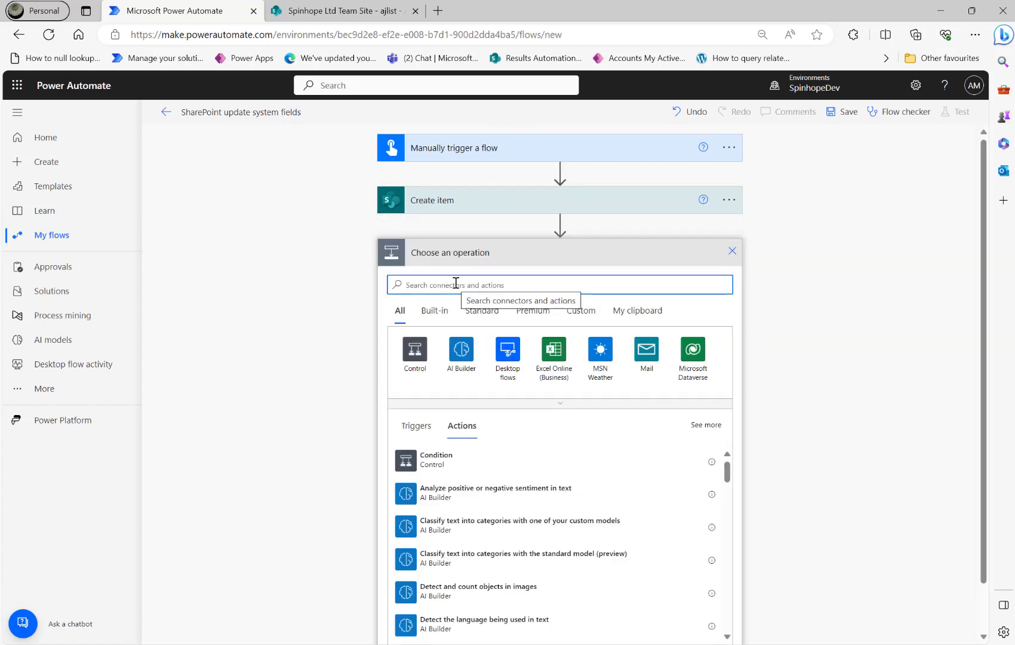
{"action": "type", "text": "http"}
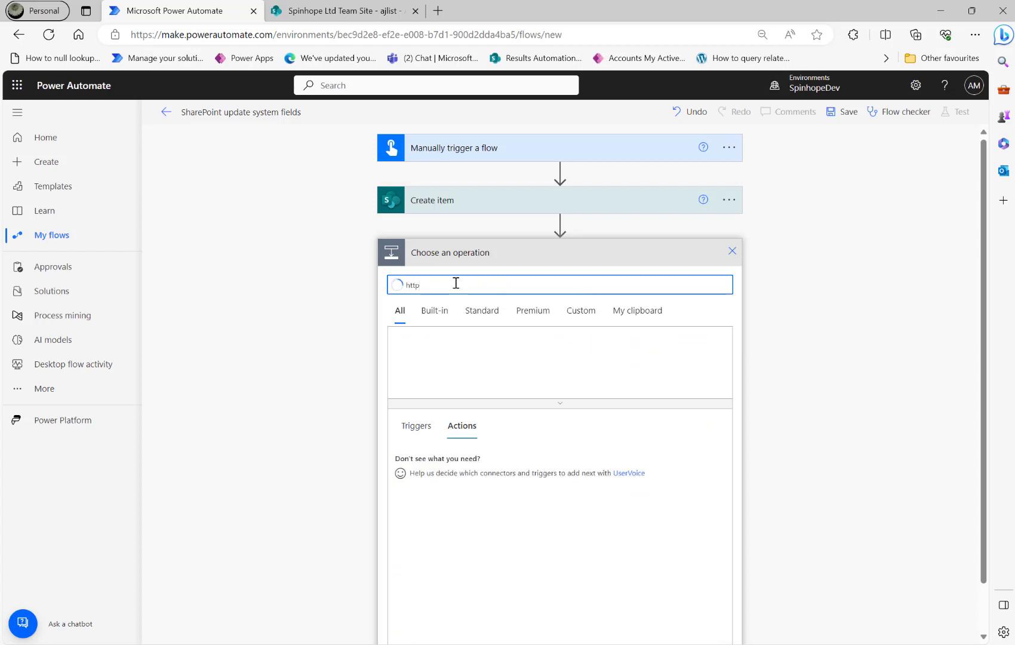
{"action": "left_click", "coordinate": [459, 465]}
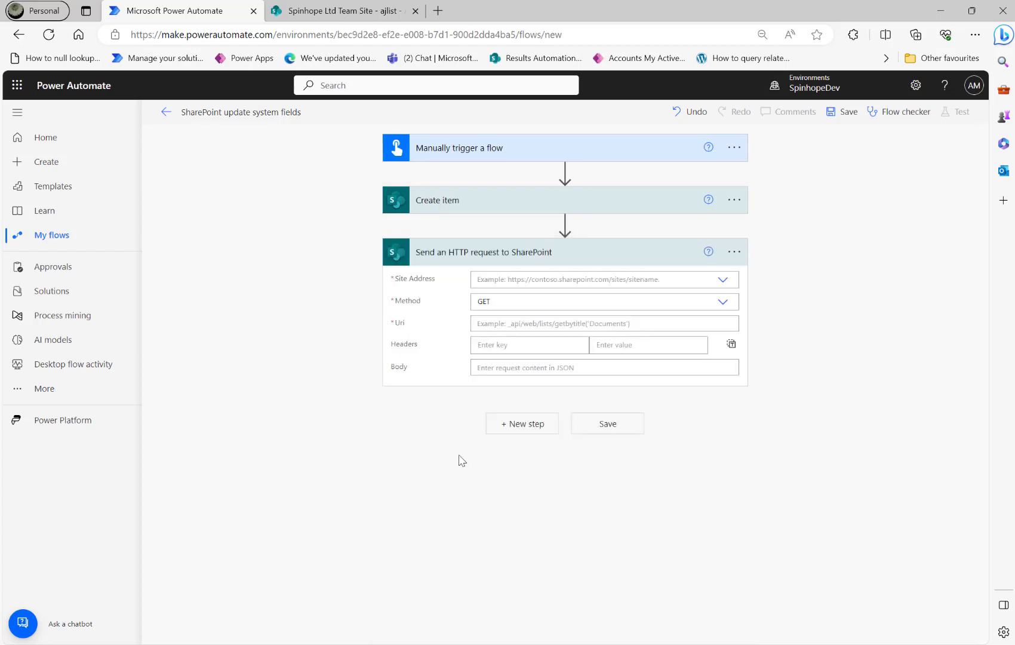
Step: Set the HTTP request's site address to Spinhope Ltd Team Site and its method to POST
{"action": "left_click", "coordinate": [721, 283]}
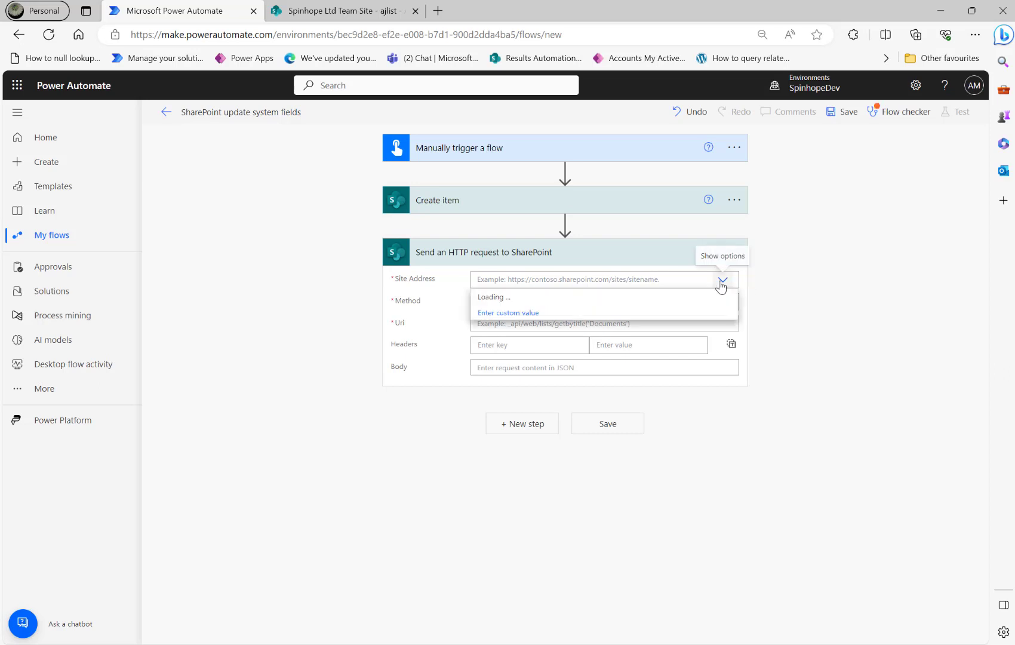
{"action": "left_click", "coordinate": [636, 439]}
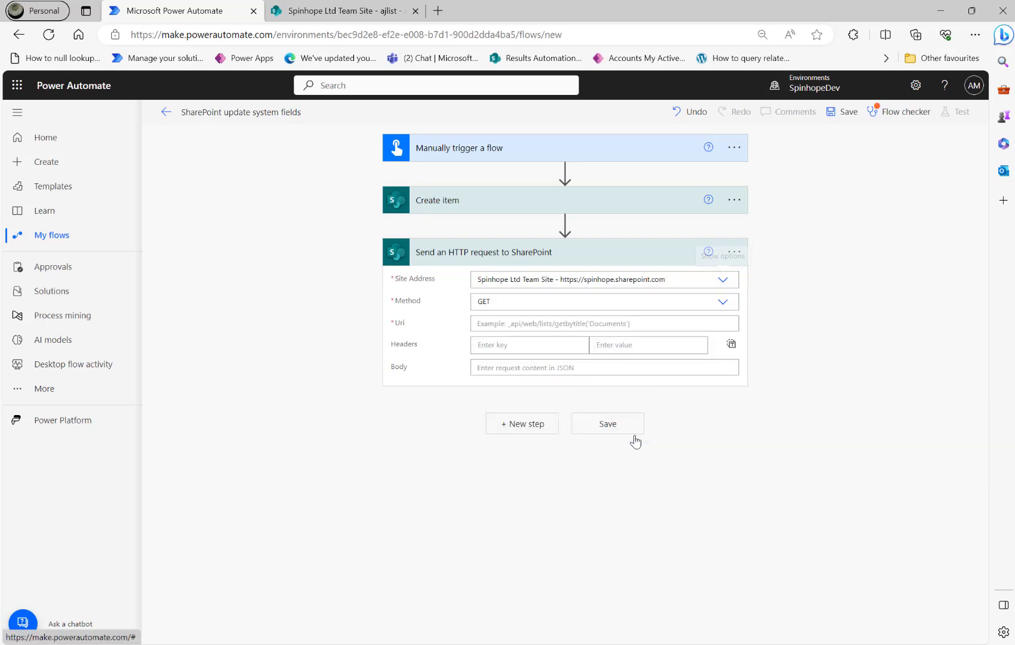
{"action": "left_click", "coordinate": [722, 304]}
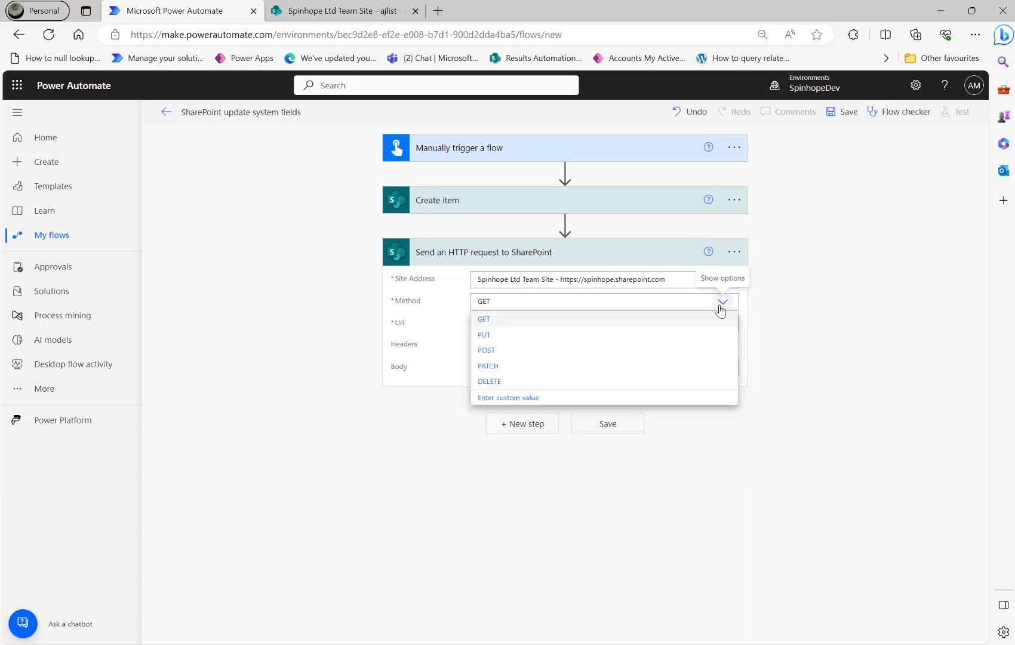
{"action": "left_click", "coordinate": [486, 351]}
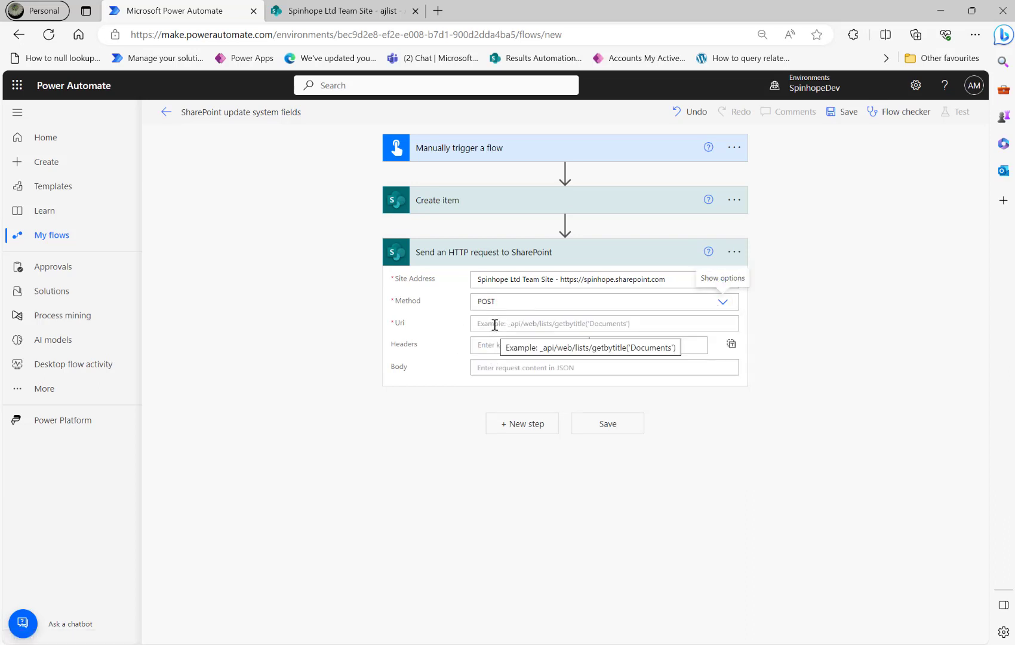
Step: Enter the request URI _api/web/lists/getbyTitle('ajlist')/items() with the Create item ID as dynamic content inside the final parentheses
{"action": "left_click", "coordinate": [494, 325]}
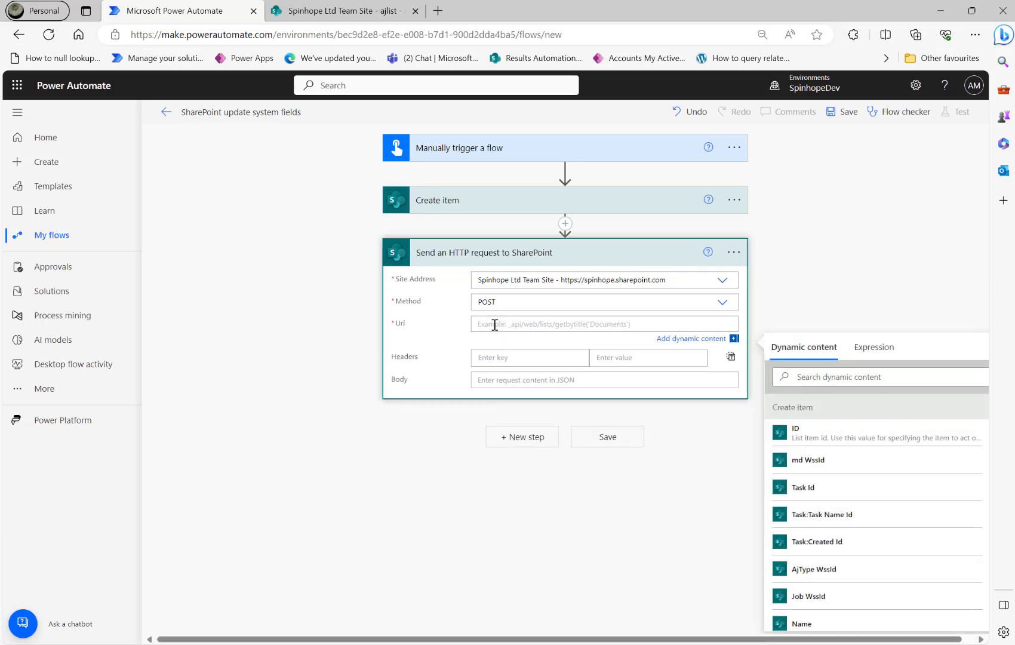
{"action": "type", "text": "_api/web/lists/getbyTitle"}
{"action": "type", "text": "('ajlist')/items("}
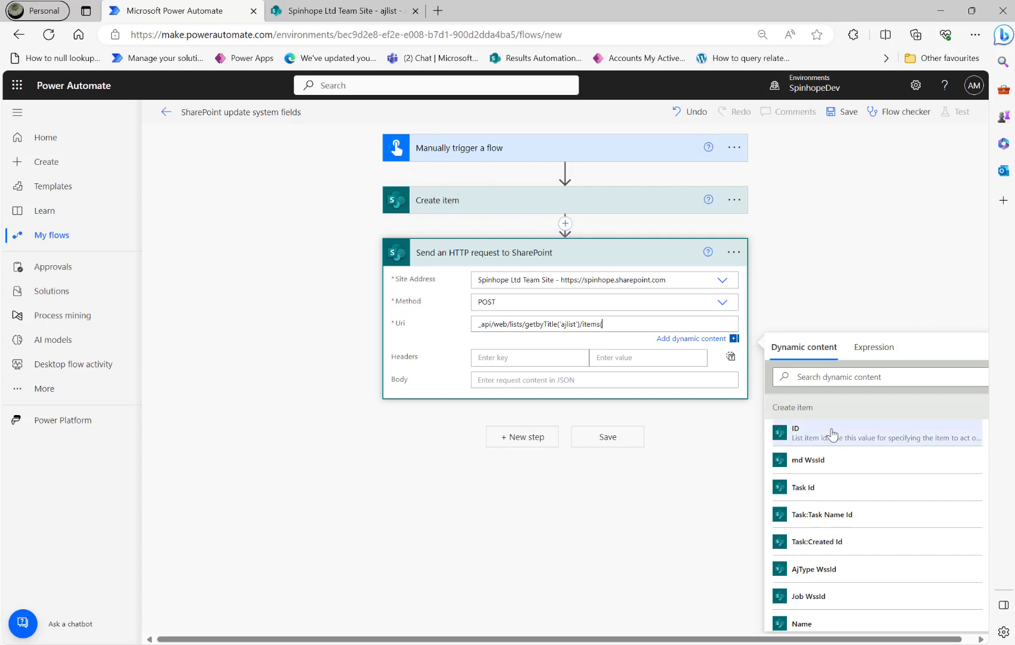
{"action": "left_click", "coordinate": [823, 445]}
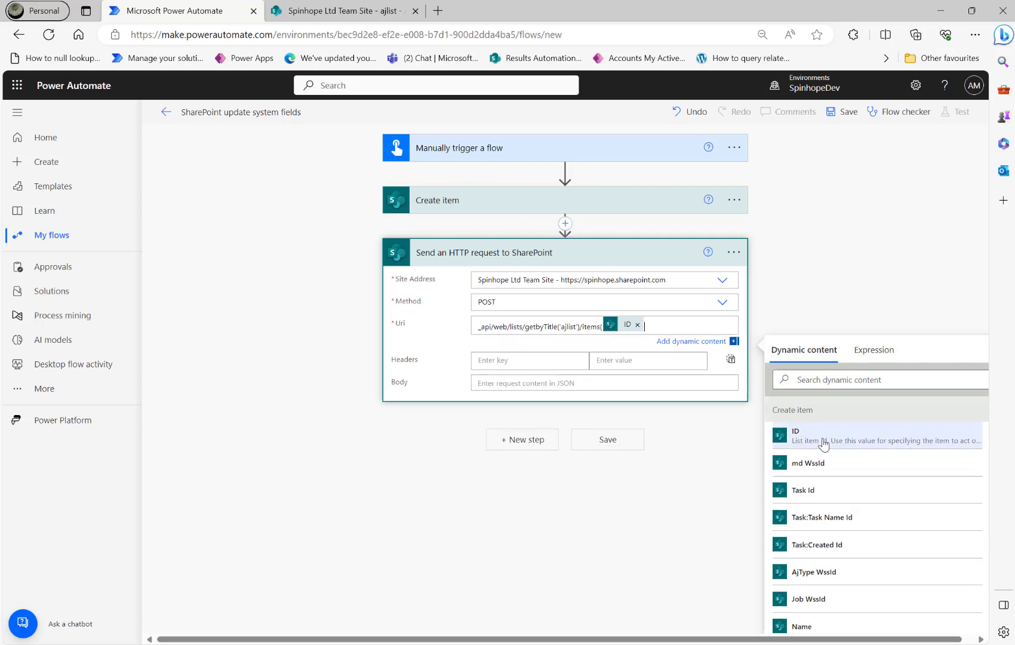
{"action": "left_click", "coordinate": [659, 321]}
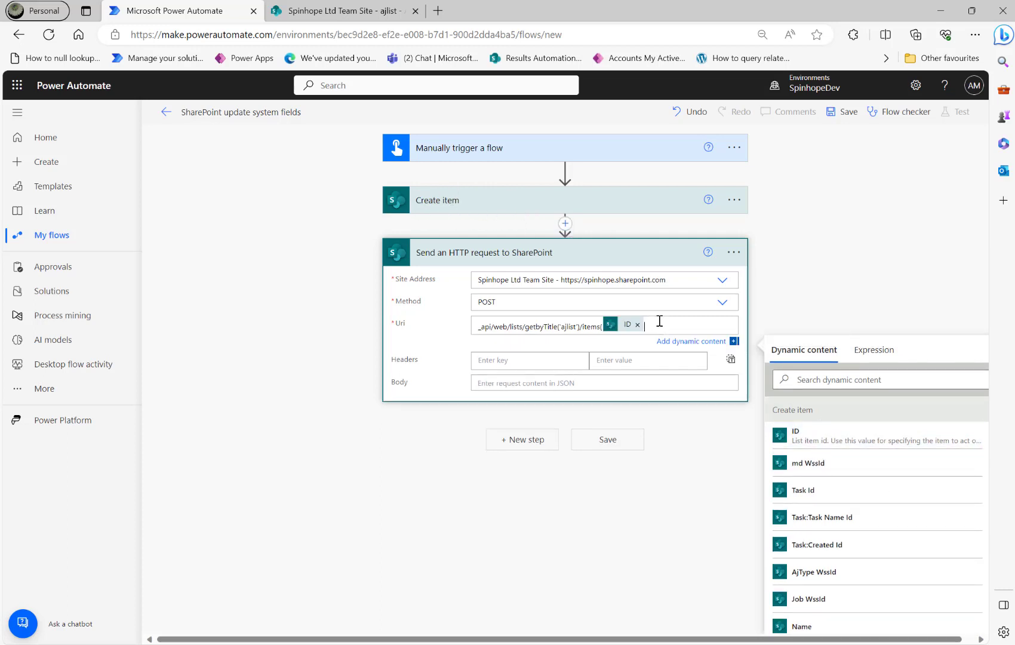
{"action": "left_click", "coordinate": [483, 201]}
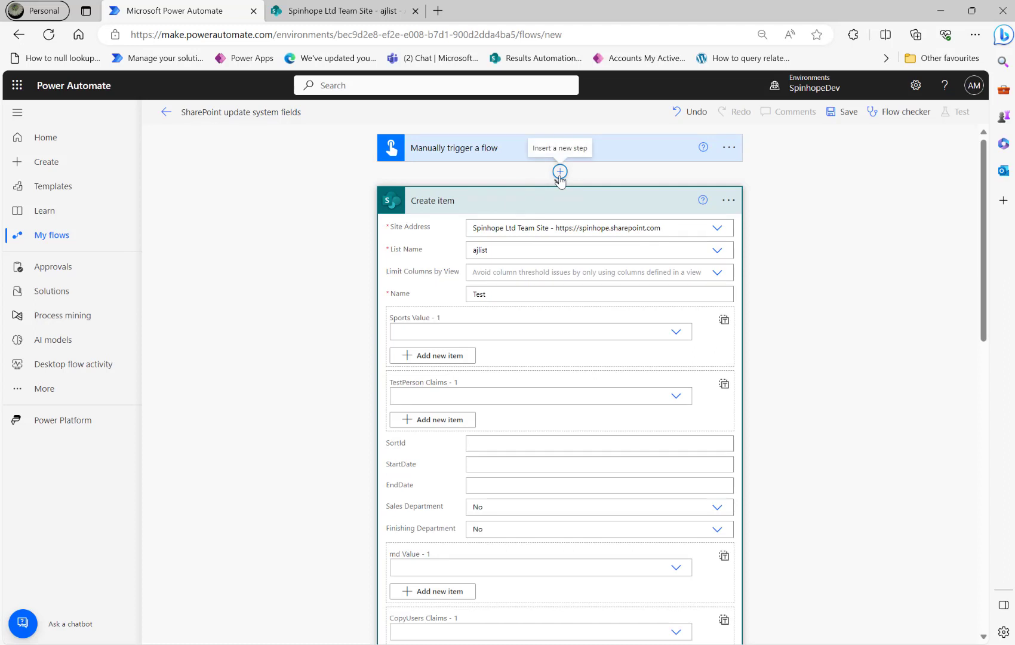
{"action": "double_click", "coordinate": [501, 293]}
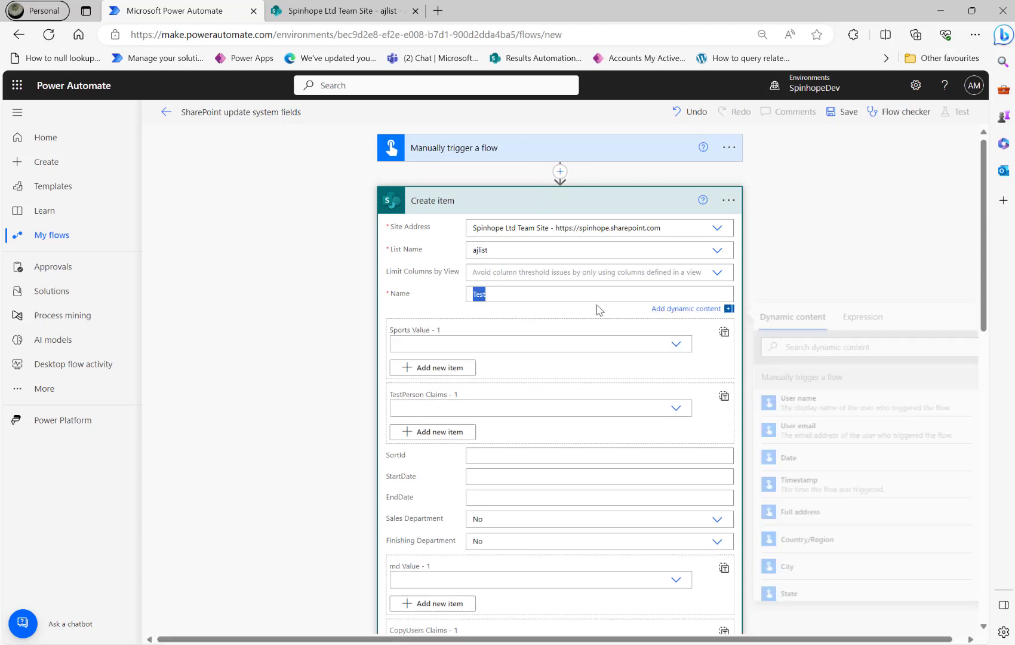
{"action": "left_click", "coordinate": [492, 204]}
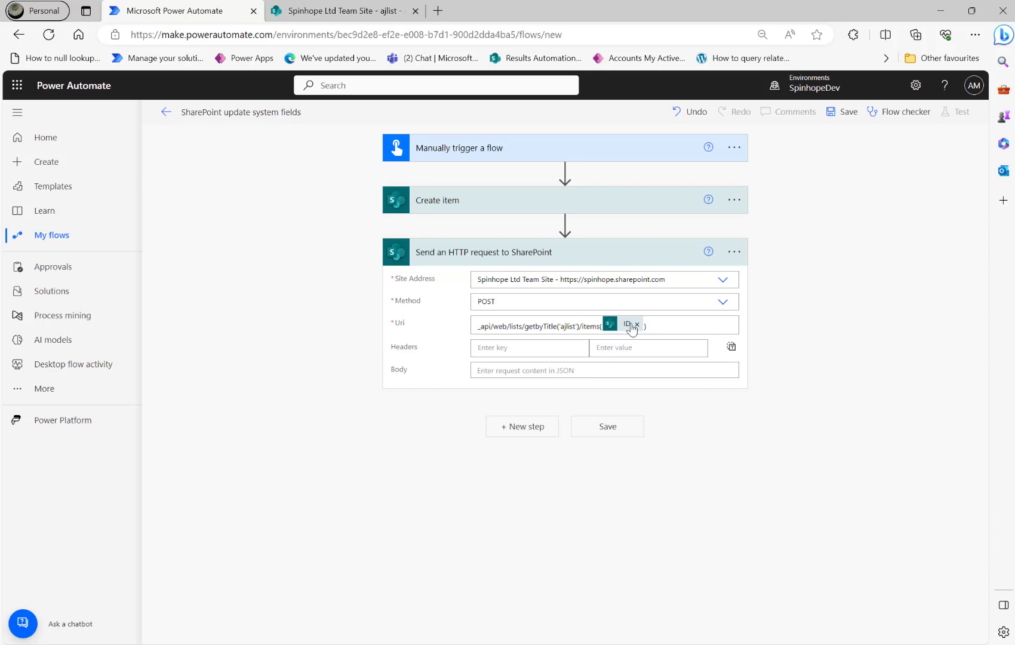
Step: Append /ValidateUpdateListItem to the end of the HTTP request's URI
{"action": "left_click", "coordinate": [664, 324]}
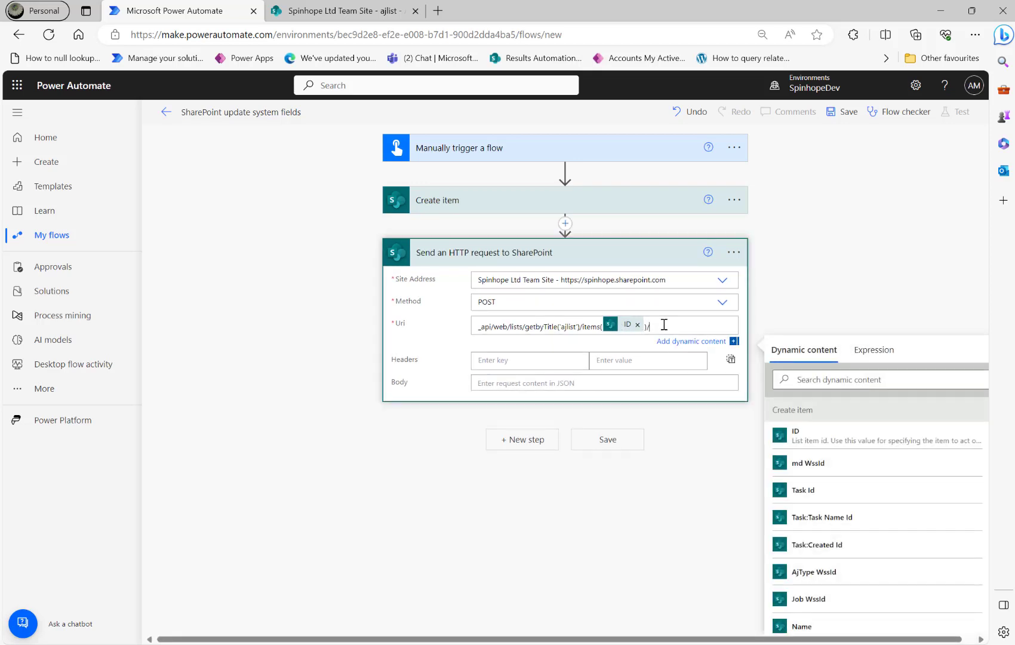
{"action": "type", "text": "/ValidateUpdate"}
{"action": "key", "text": "BackSpace"}
{"action": "key", "text": "BackSpace"}
{"action": "key", "text": "BackSpace"}
{"action": "key", "text": "BackSpace"}
{"action": "key", "text": "BackSpace"}
{"action": "key", "text": "BackSpace"}
{"action": "type", "text": "UpdateList"}
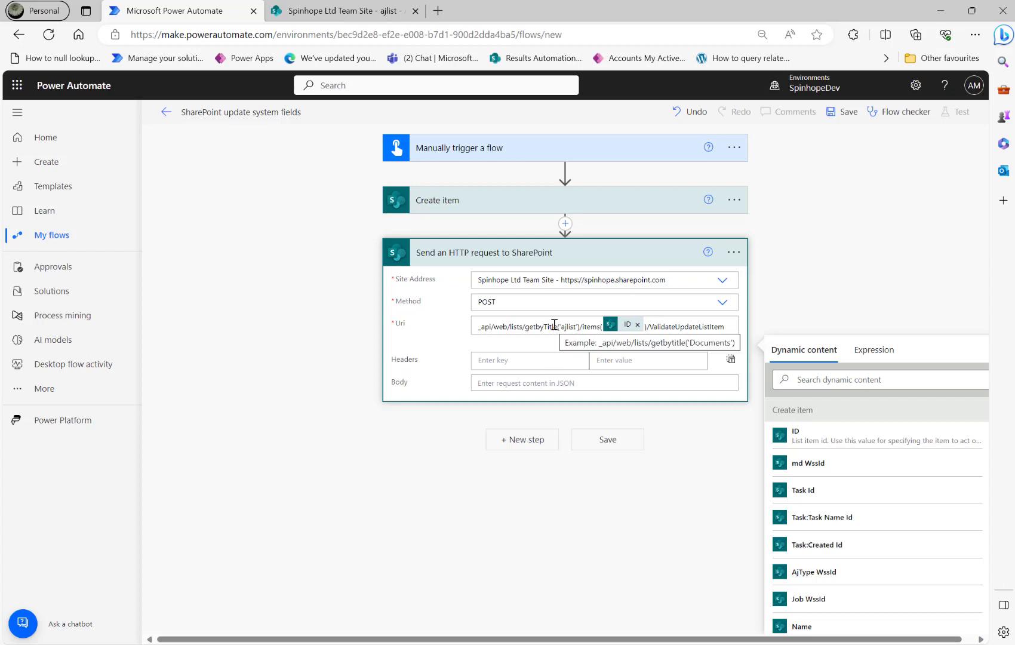
Step: Add a Content-Type header with the value application/json;odata=verbose to the HTTP request
{"action": "left_click", "coordinate": [522, 358]}
{"action": "type", "text": "Con"}
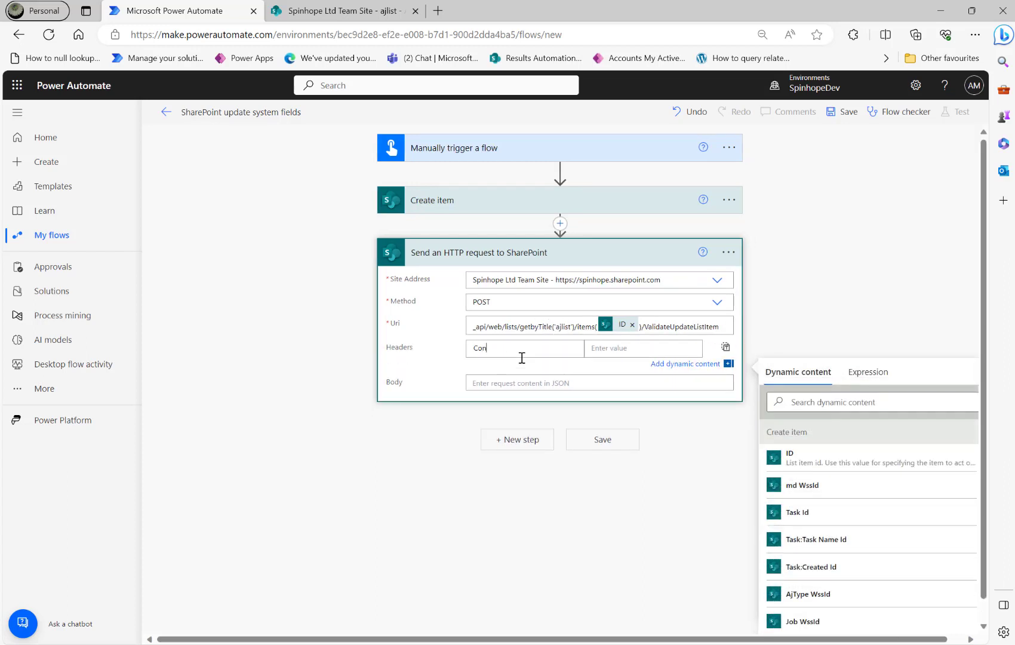
{"action": "type", "text": "tent-Type"}
{"action": "key", "text": "Tab"}
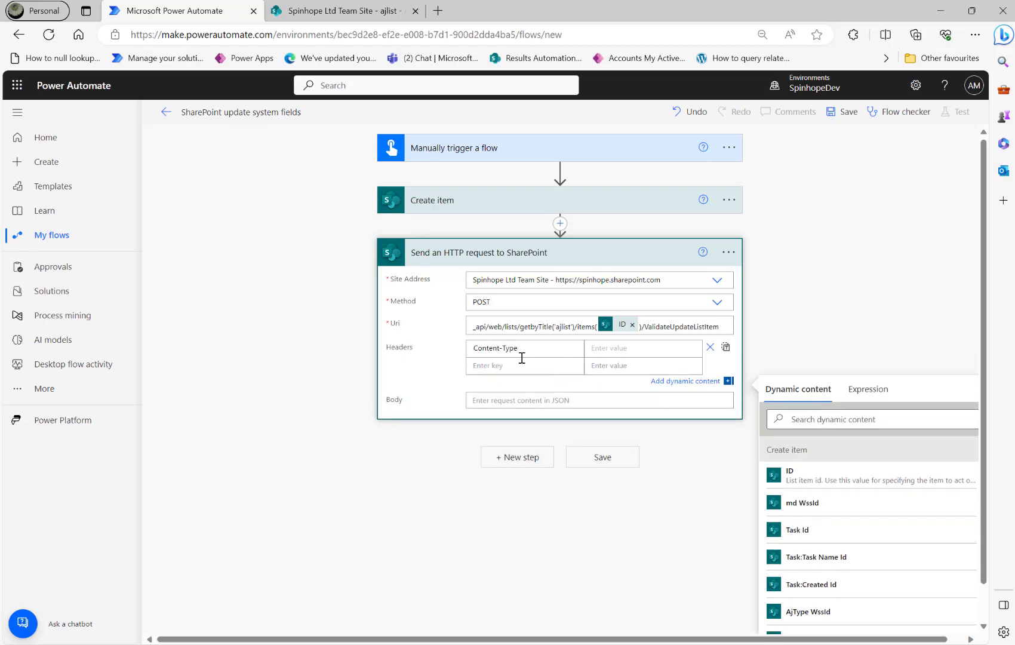
{"action": "type", "text": "application/json;odaa"}
{"action": "type", "text": "=verbose"}
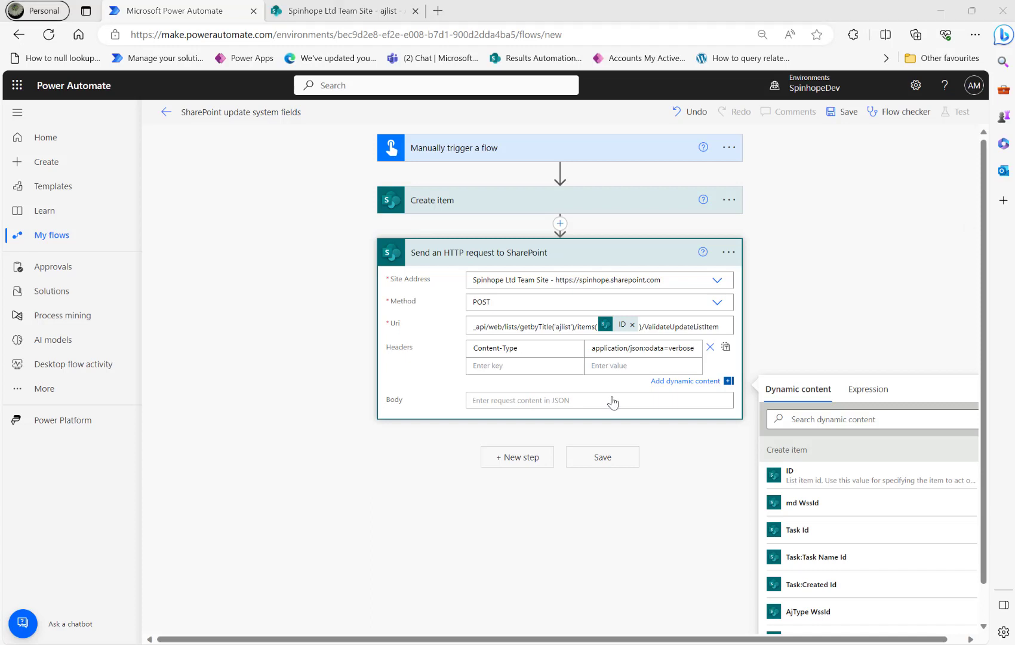
Step: Check the Created, Created By, Modified and Modified By columns in the SharePoint ajlist, and return to the request's Body field in Power Automate
{"action": "left_click", "coordinate": [500, 399]}
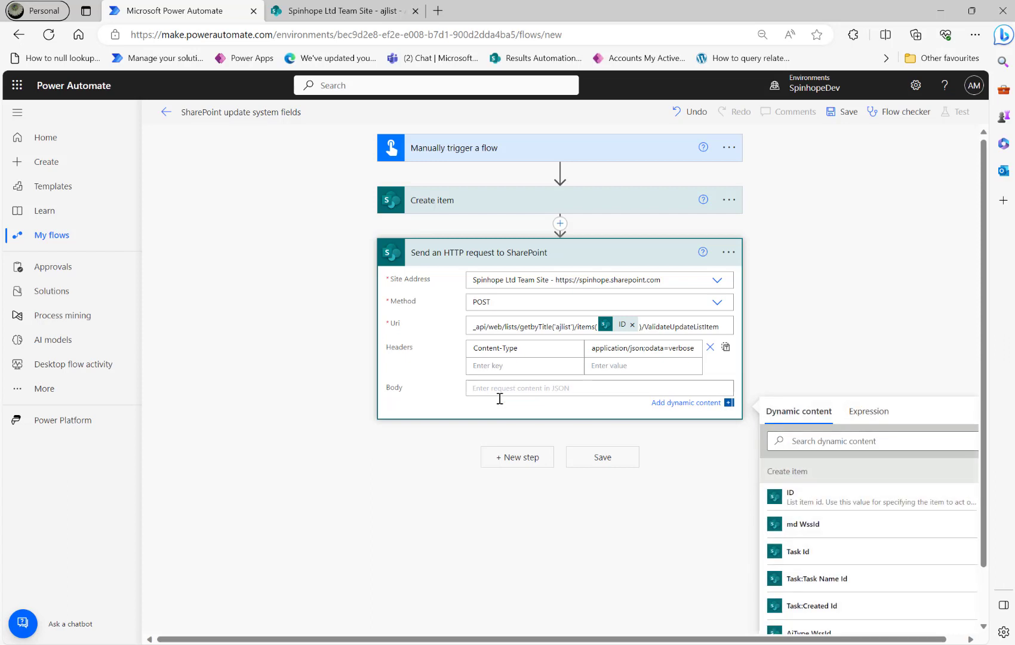
{"action": "left_click", "coordinate": [348, 11]}
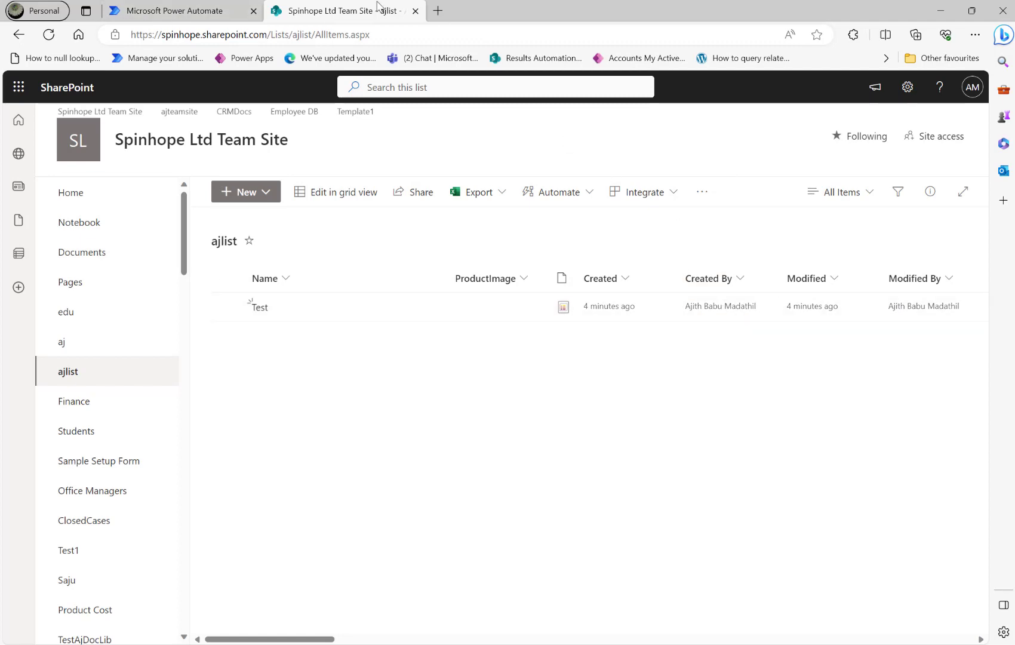
{"action": "left_click", "coordinate": [174, 10]}
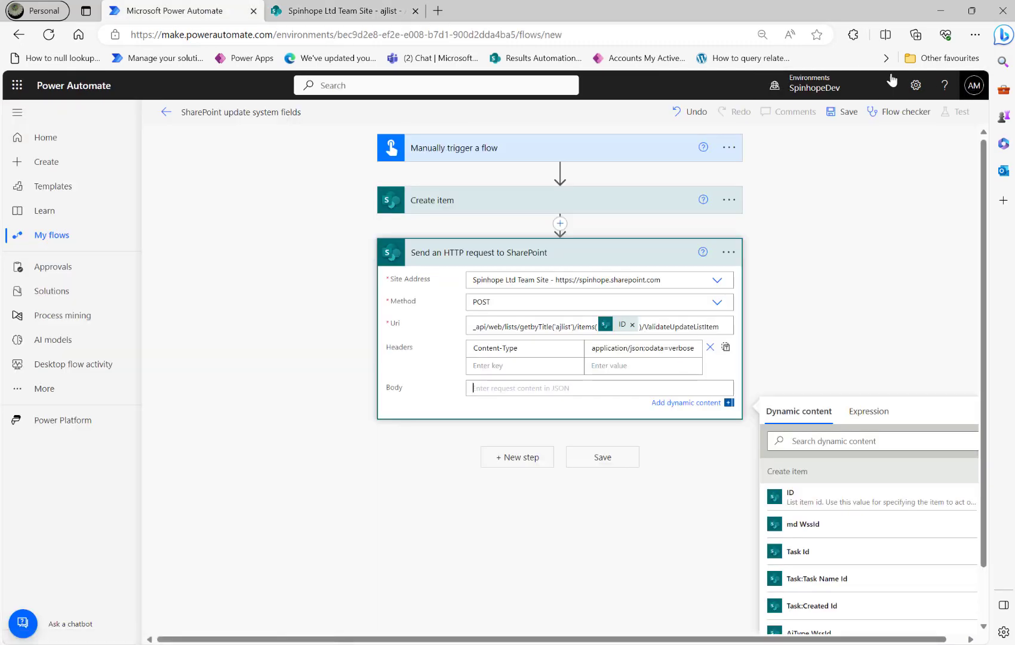
{"action": "left_click", "coordinate": [305, 11]}
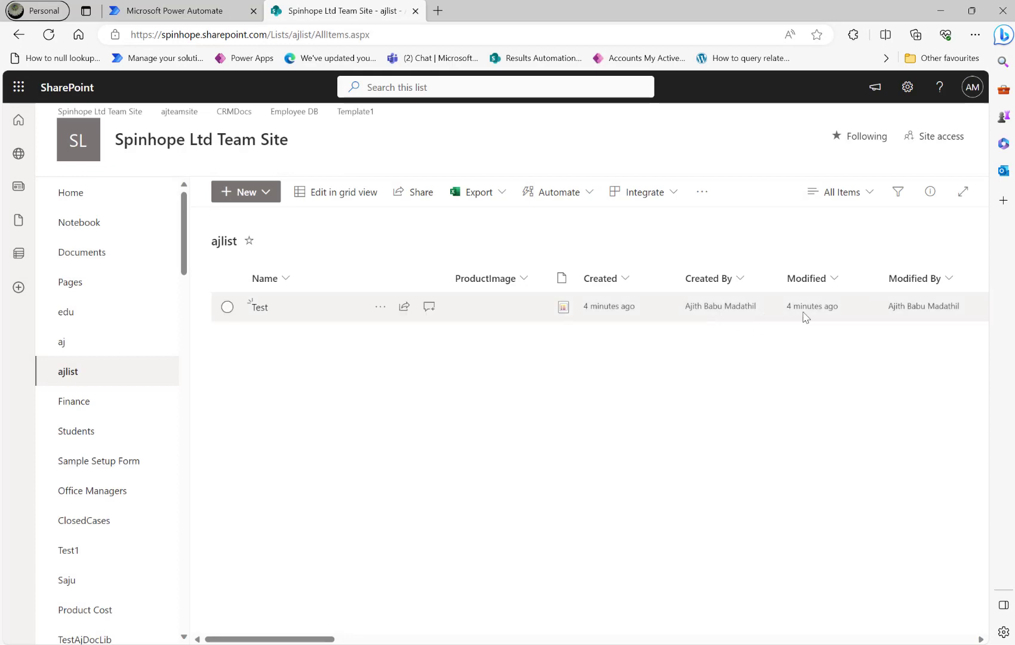
{"action": "left_click", "coordinate": [167, 11]}
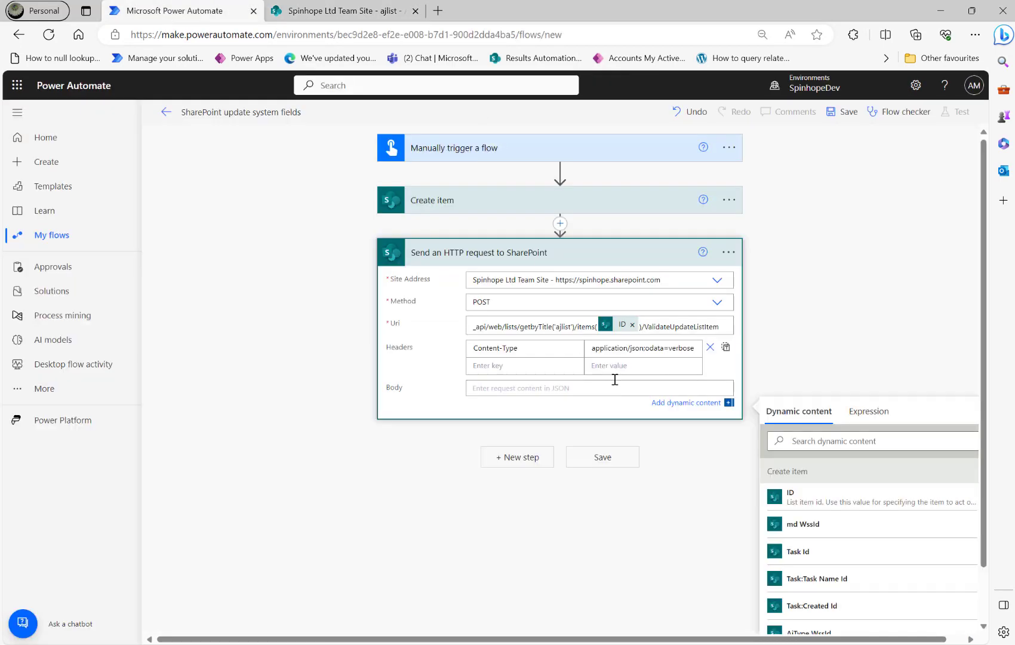
Step: Switch to the SharePoint ajlist and delete the Test item from it
{"action": "left_click", "coordinate": [314, 18]}
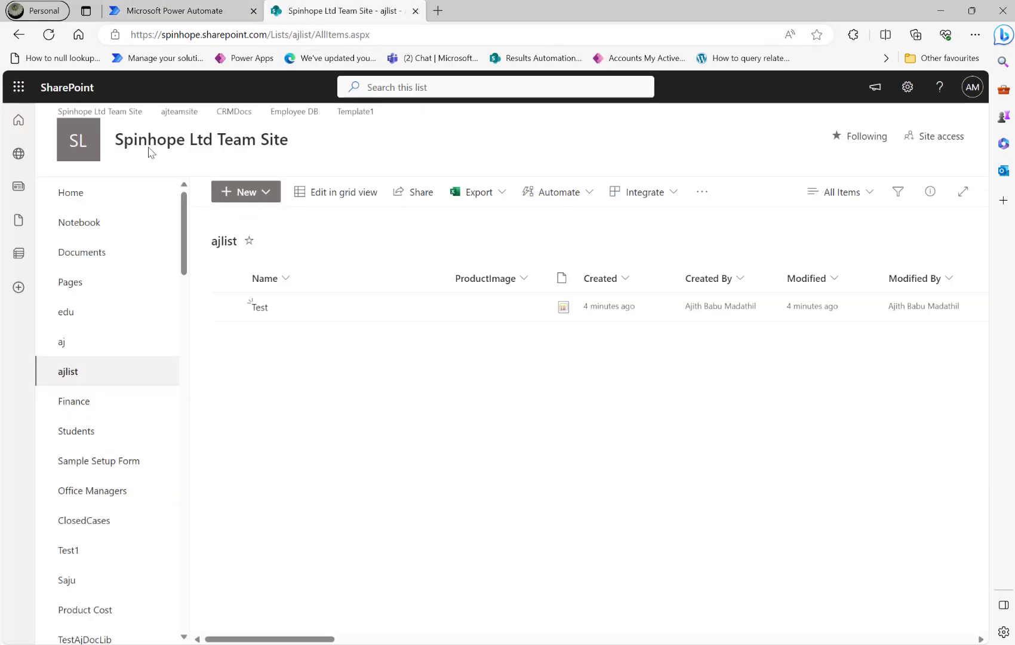
{"action": "left_click", "coordinate": [227, 306]}
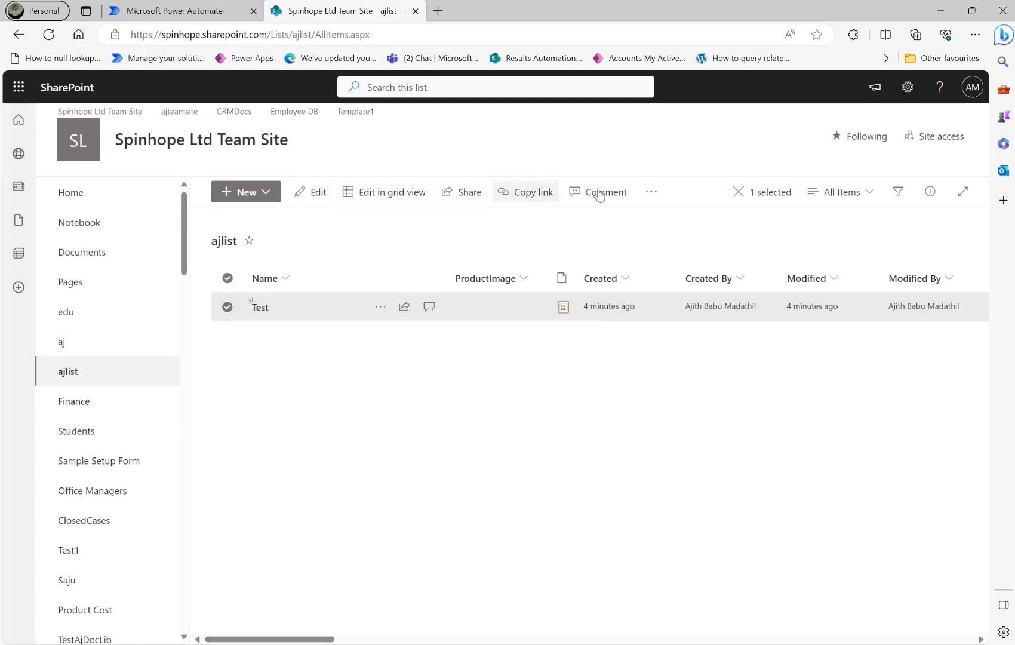
{"action": "left_click", "coordinate": [648, 194]}
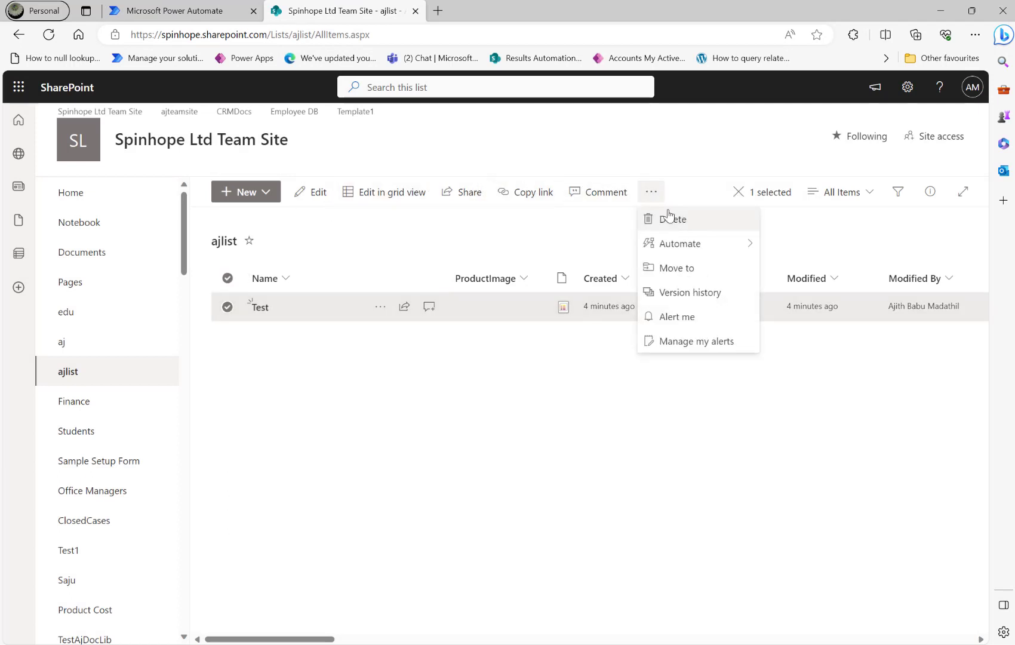
{"action": "left_click", "coordinate": [670, 218]}
{"action": "left_click", "coordinate": [533, 413]}
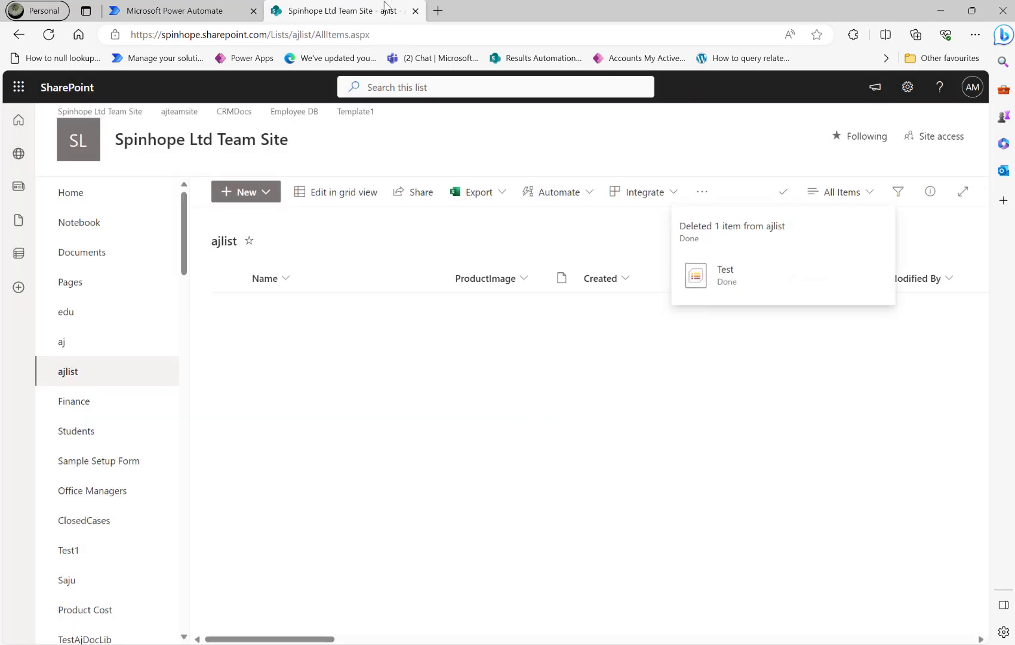
Step: In Power Automate, paste the formValues JSON for Author, Created (19/01/2000), Editor and Modified (21/01/2000) into the HTTP request's Body
{"action": "left_click", "coordinate": [212, 11]}
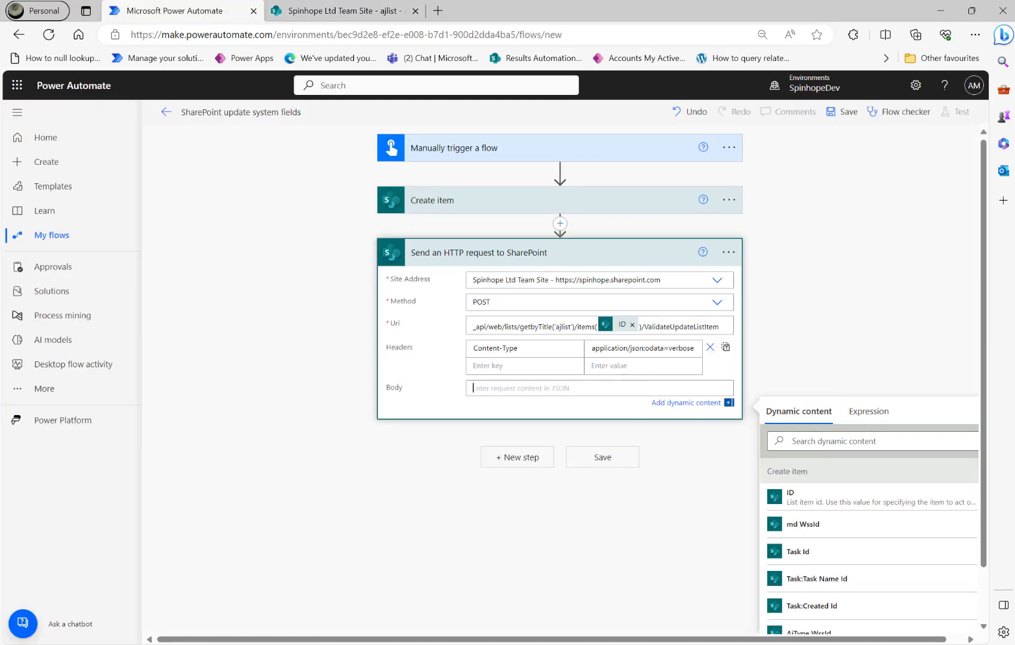
{"action": "key", "text": "alt+Tab"}
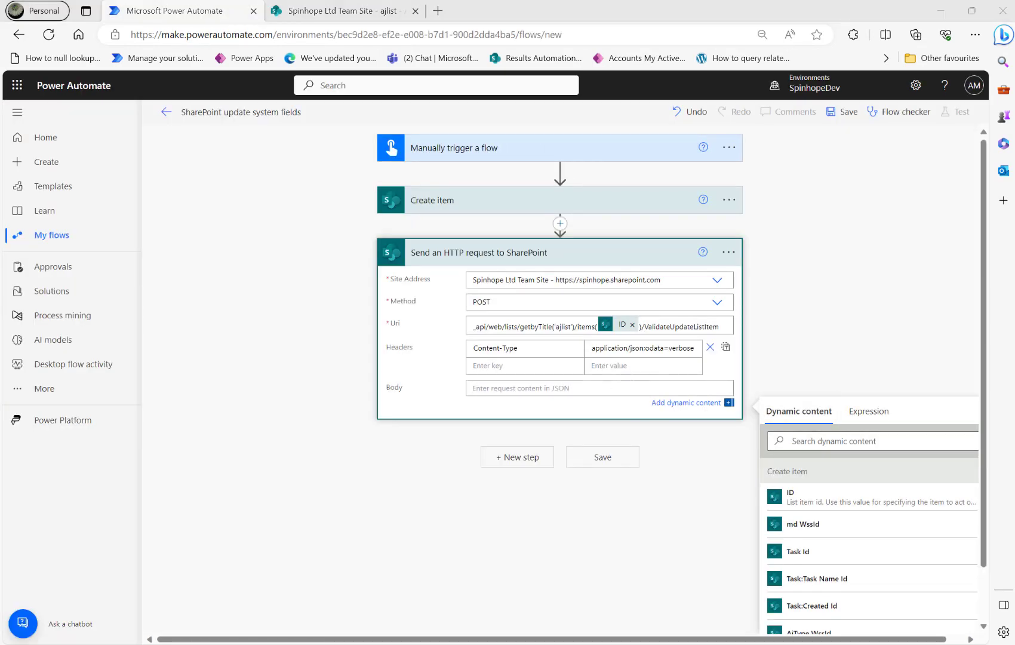
{"action": "key", "text": "alt+Tab"}
{"action": "key", "text": "ctrl+v"}
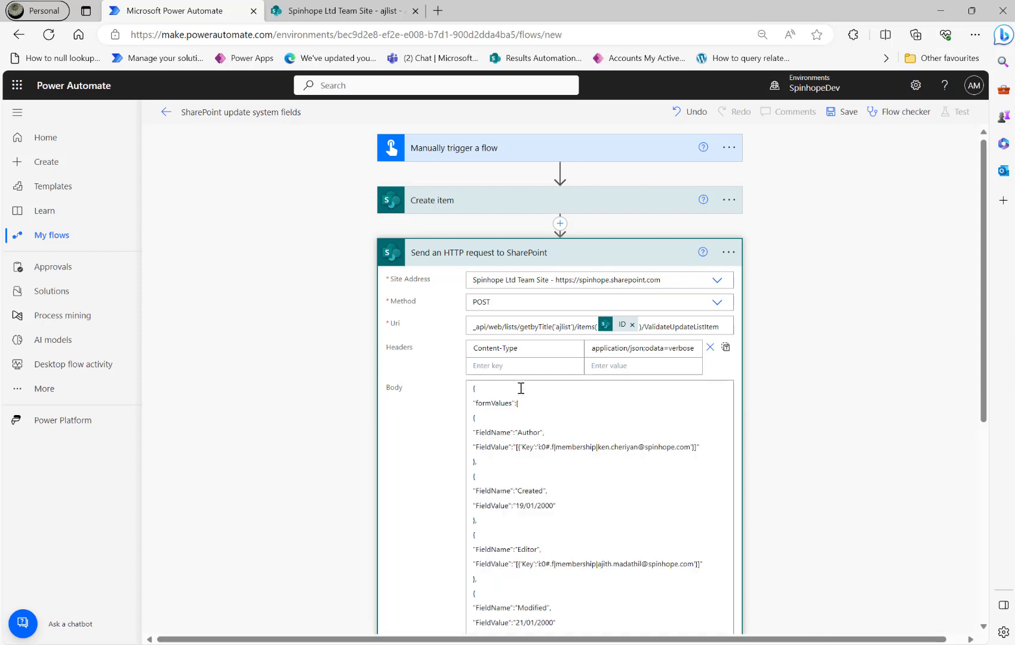
{"action": "scroll", "coordinate": [845, 406], "scroll_direction": "down", "scroll_amount": 3}
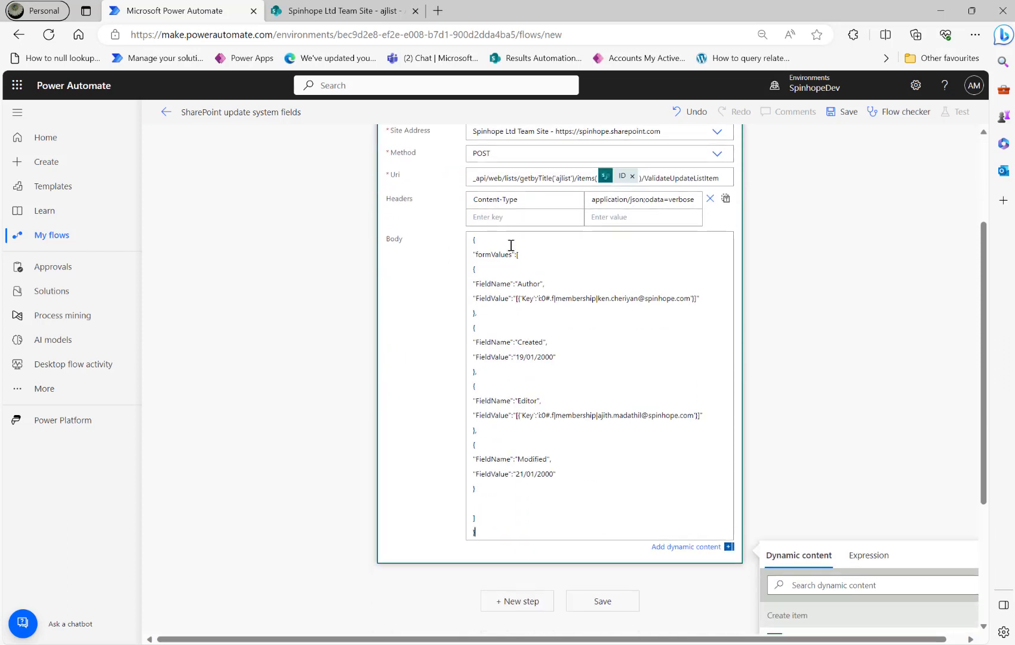
Step: Review the Author, Created, Editor and Modified field names and their values in the request body
{"action": "double_click", "coordinate": [522, 283]}
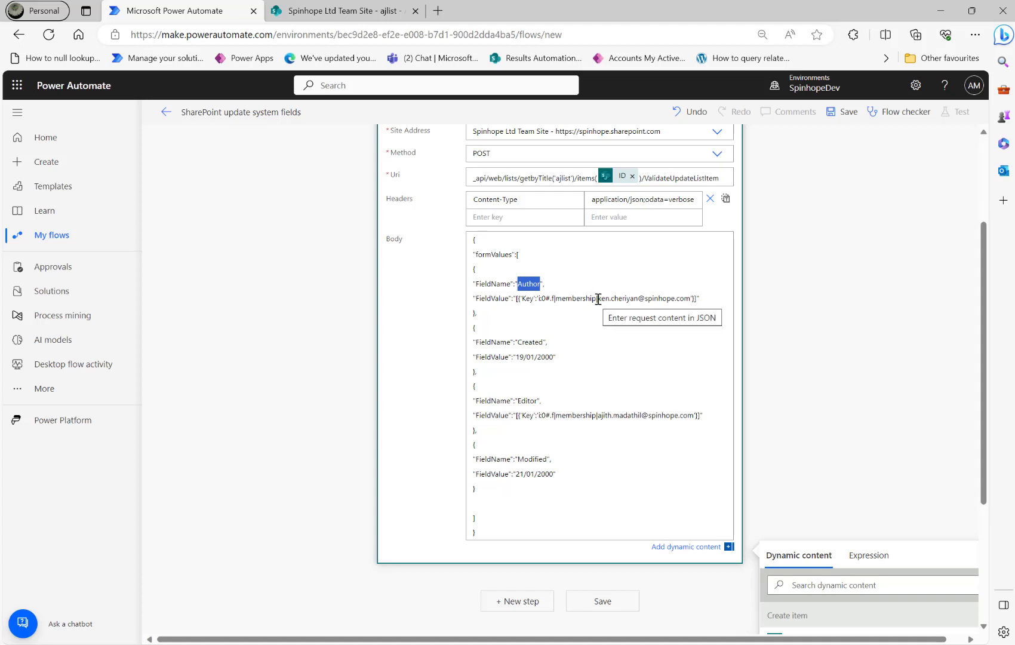
{"action": "left_click_drag", "start_coordinate": [597, 299], "coordinate": [682, 299]}
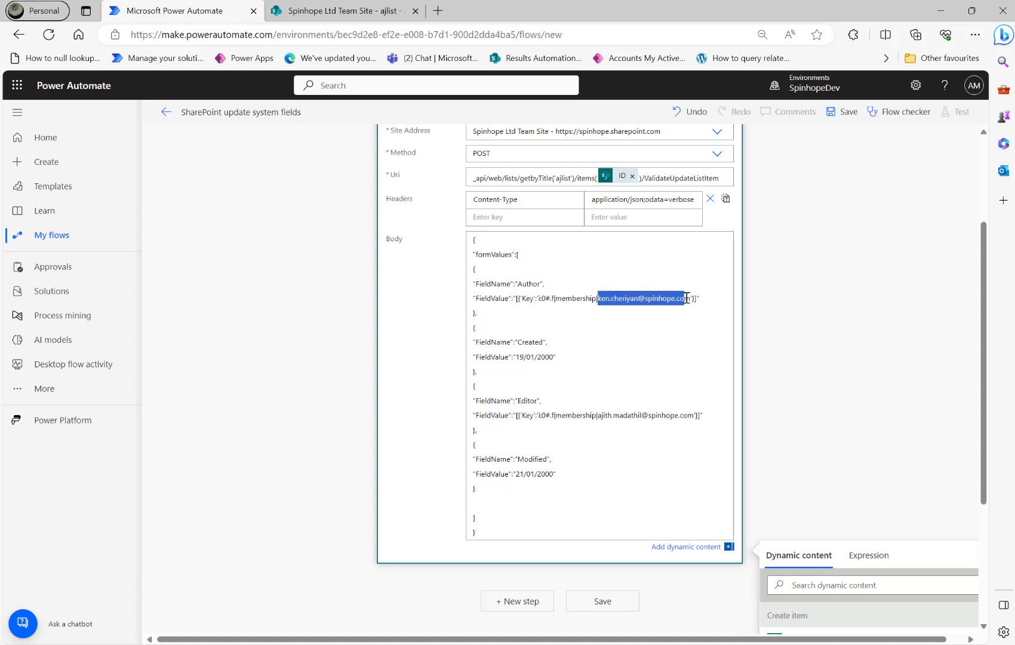
{"action": "double_click", "coordinate": [527, 343]}
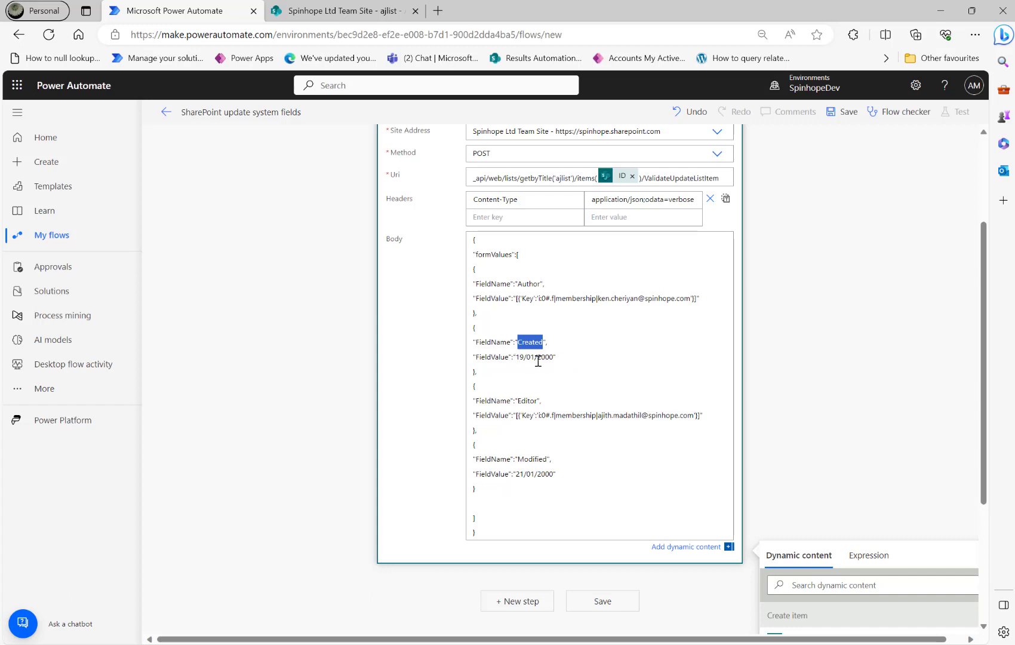
{"action": "left_click", "coordinate": [560, 356]}
{"action": "double_click", "coordinate": [523, 399]}
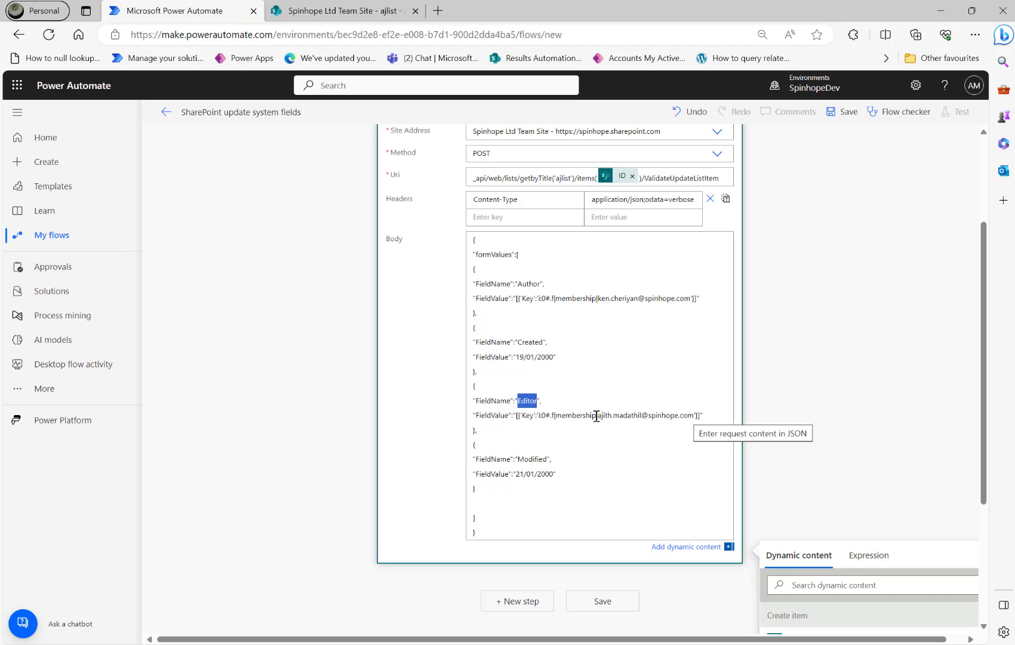
{"action": "left_click_drag", "start_coordinate": [597, 416], "coordinate": [687, 418]}
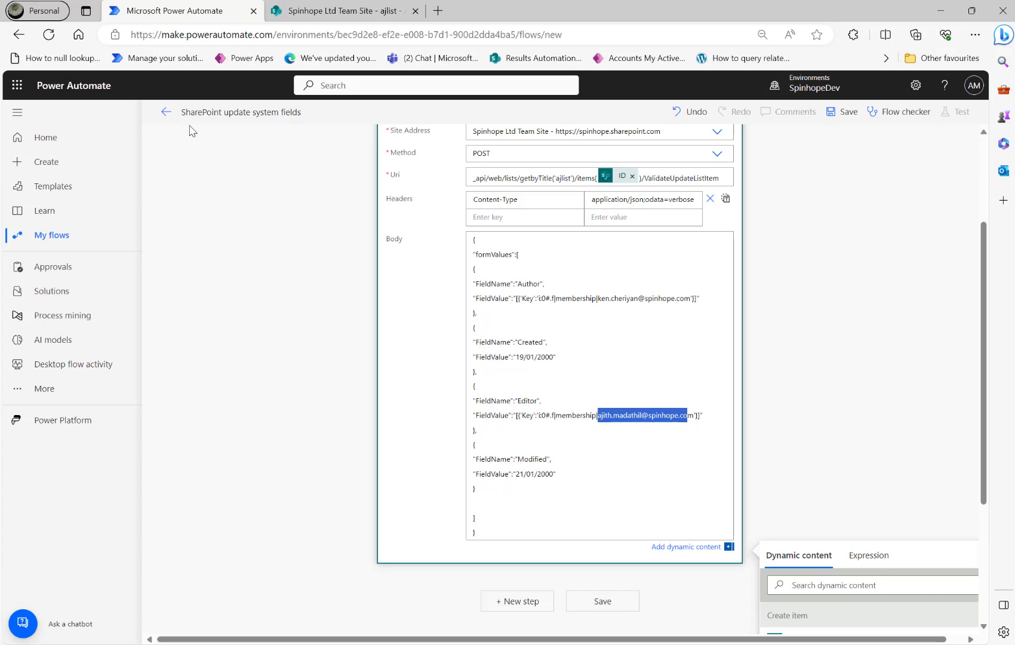
{"action": "double_click", "coordinate": [532, 459]}
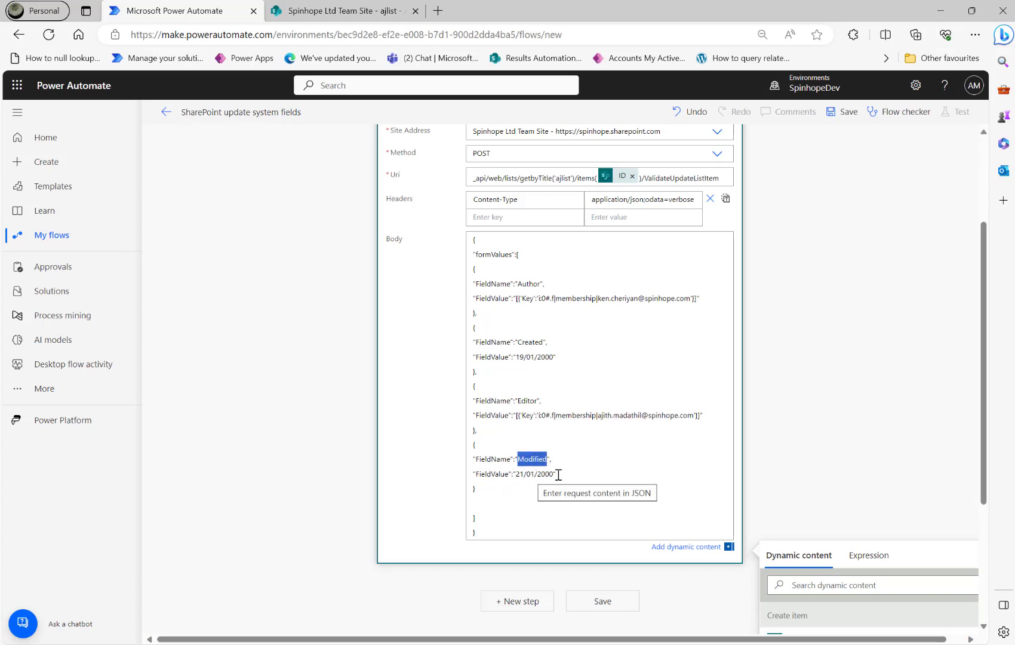
Step: Save the flow and run a manual test of it with the existing SharePoint connection
{"action": "left_click", "coordinate": [843, 113]}
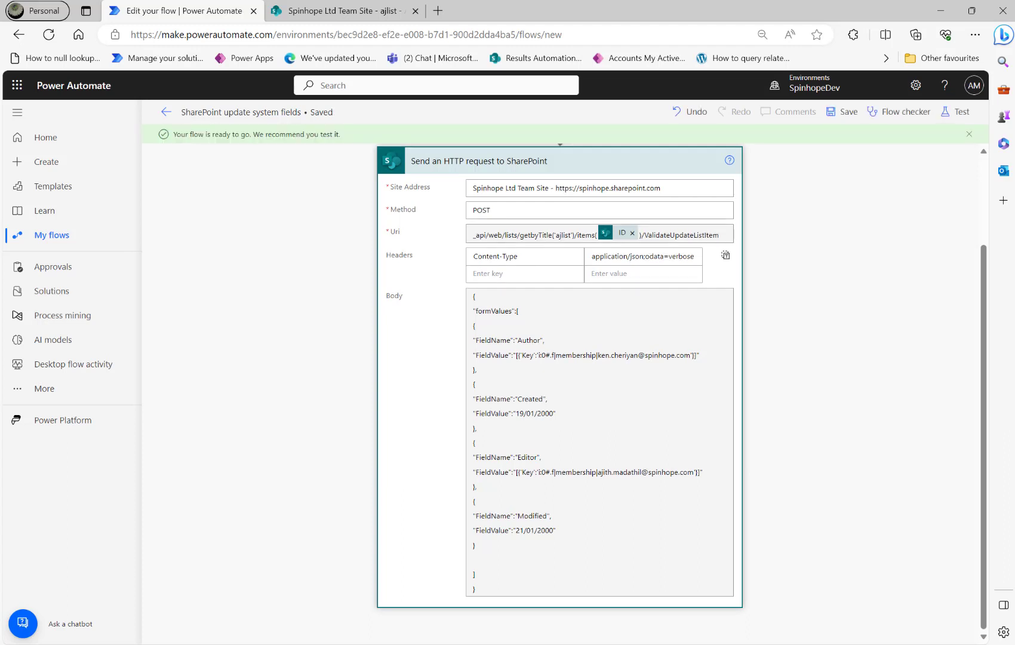
{"action": "left_click", "coordinate": [942, 112]}
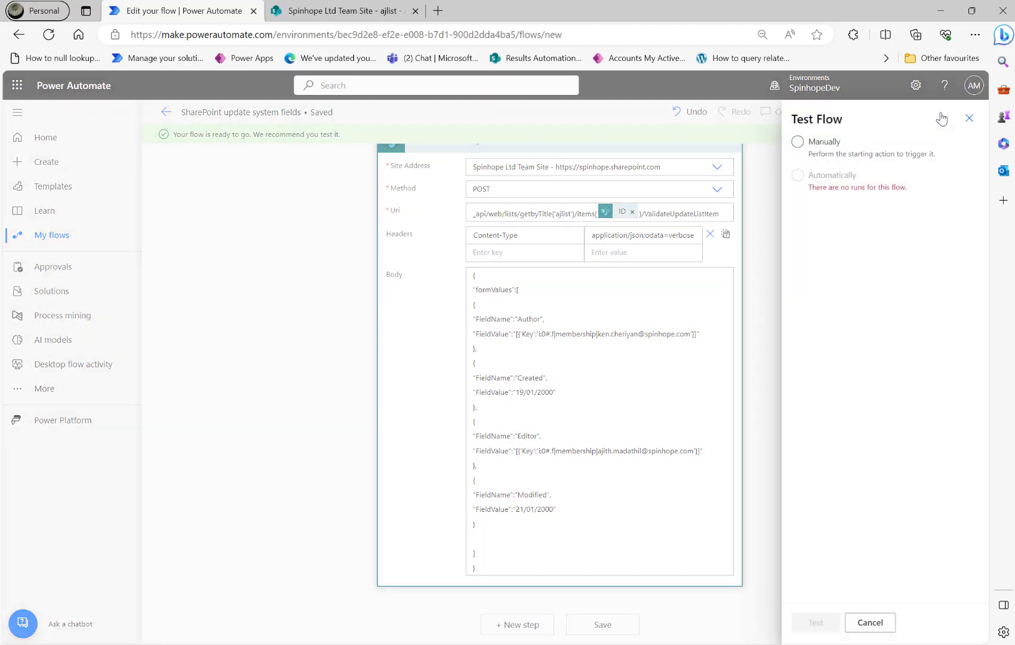
{"action": "left_click", "coordinate": [835, 147]}
{"action": "left_click", "coordinate": [818, 623]}
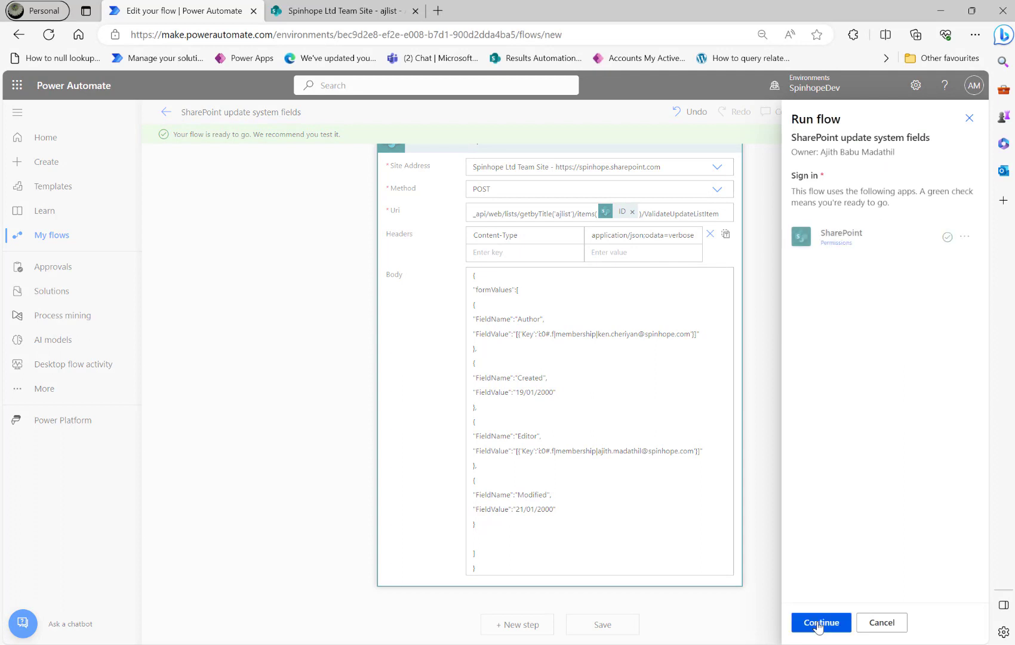
{"action": "left_click", "coordinate": [818, 623]}
{"action": "left_click", "coordinate": [818, 623]}
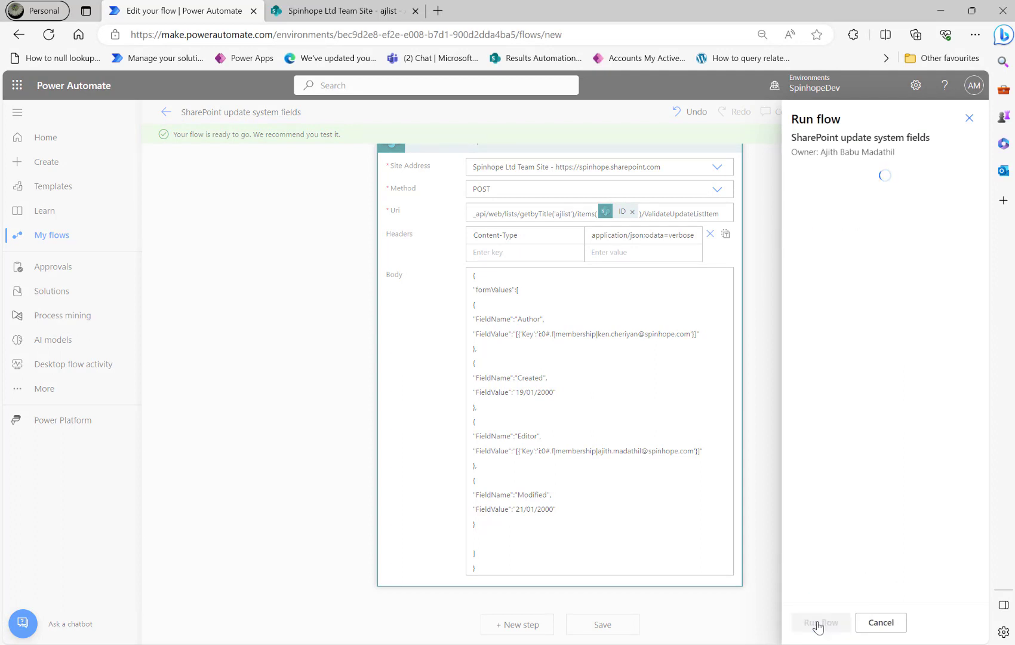
{"action": "left_click", "coordinate": [816, 624]}
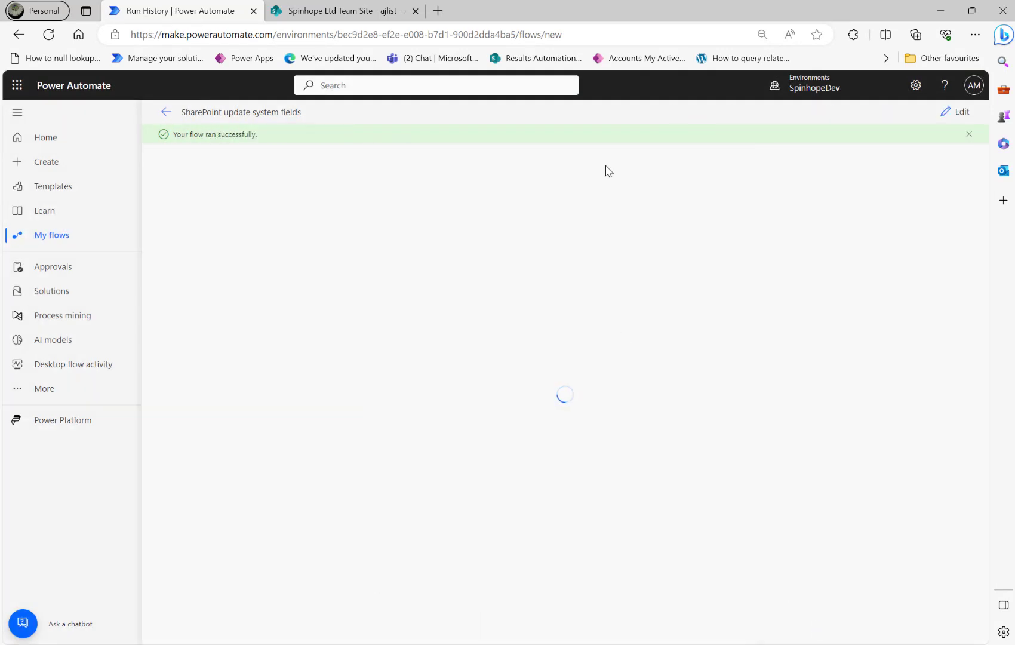
Step: Switch to the SharePoint ajlist, refresh it, and check the Test item's Created, Created By, Modified and Modified By values
{"action": "left_click", "coordinate": [319, 13]}
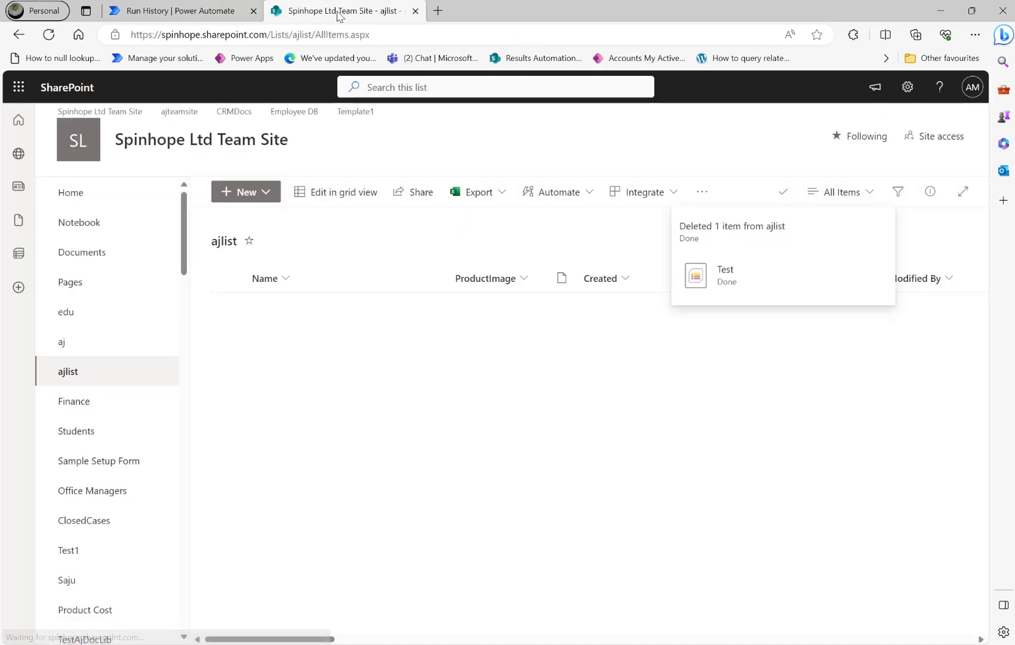
{"action": "left_click", "coordinate": [49, 34]}
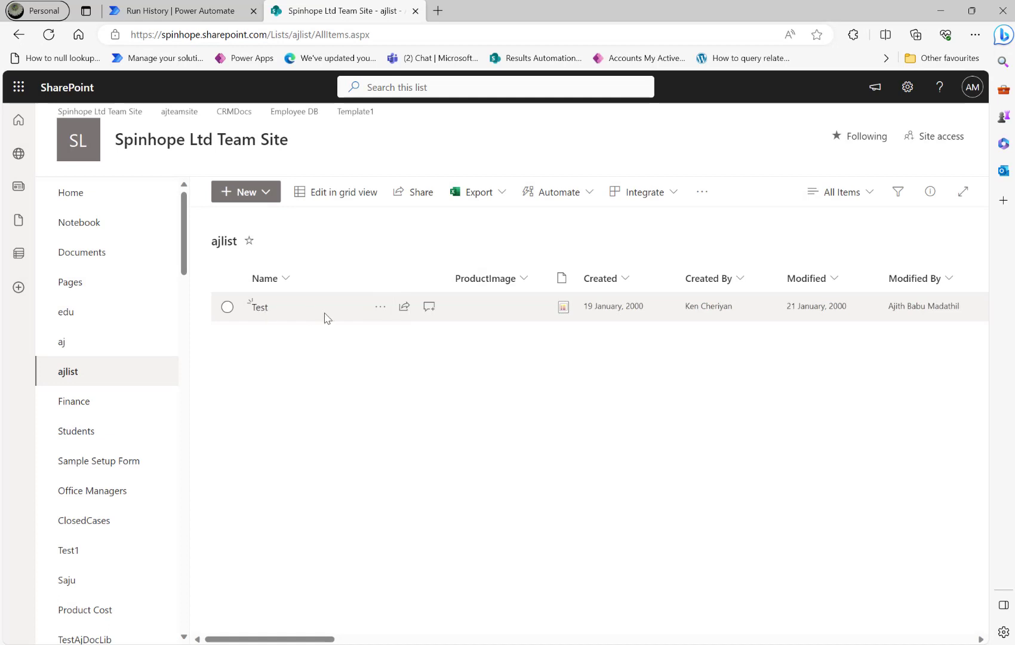
{"action": "left_click", "coordinate": [716, 306]}
{"action": "left_click", "coordinate": [574, 390]}
Step: Reopen the flow for editing in Power Automate and examine the ValidateUpdateListItem part of the HTTP request's URI
{"action": "left_click", "coordinate": [178, 10]}
{"action": "left_click", "coordinate": [954, 113]}
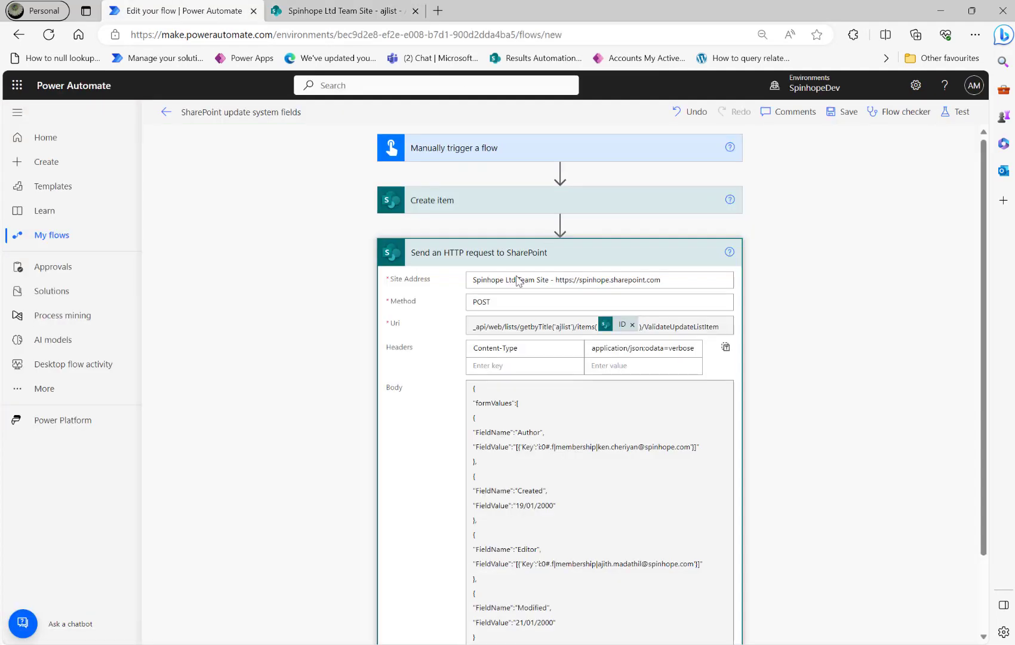
{"action": "scroll", "coordinate": [193, 333], "scroll_direction": "down", "scroll_amount": 2}
{"action": "scroll", "coordinate": [193, 334], "scroll_direction": "up", "scroll_amount": 2}
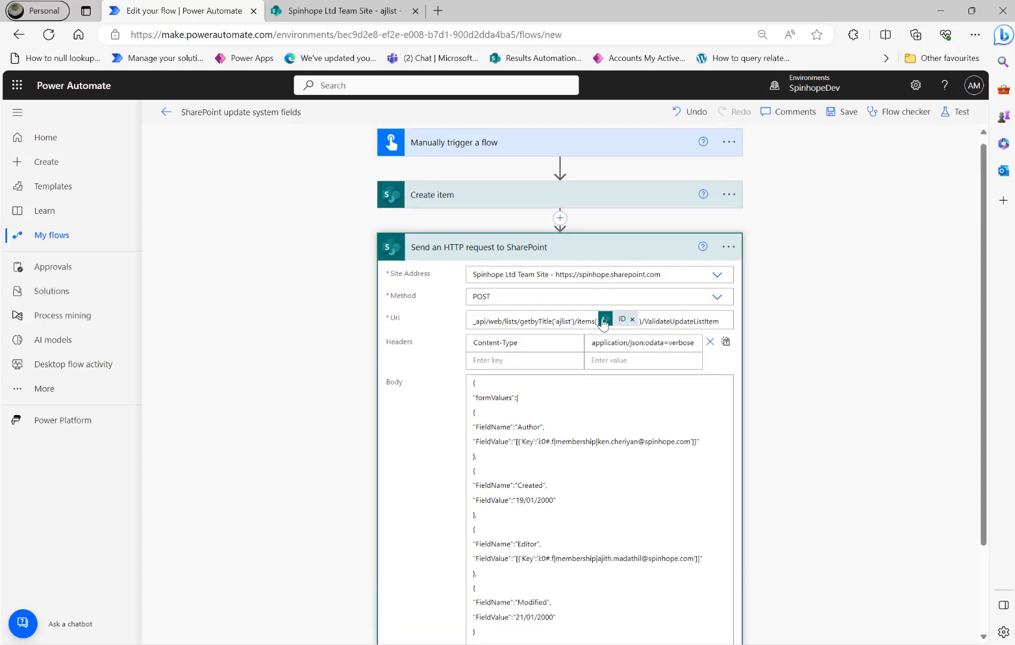
{"action": "double_click", "coordinate": [662, 321]}
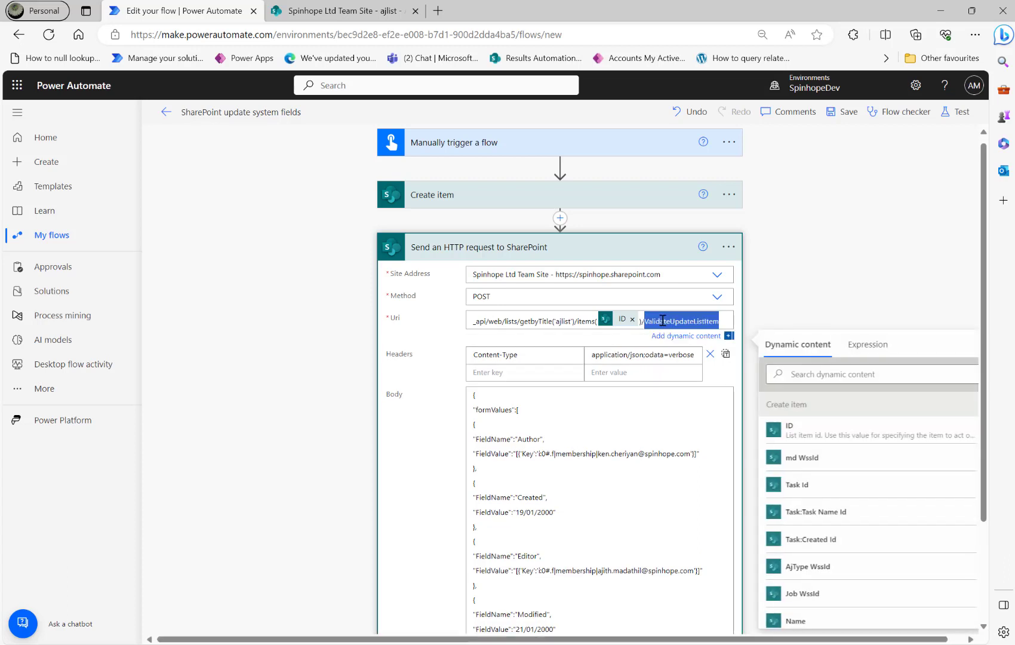
{"action": "left_click", "coordinate": [837, 299]}
{"action": "scroll", "coordinate": [626, 430], "scroll_direction": "down", "scroll_amount": 2}
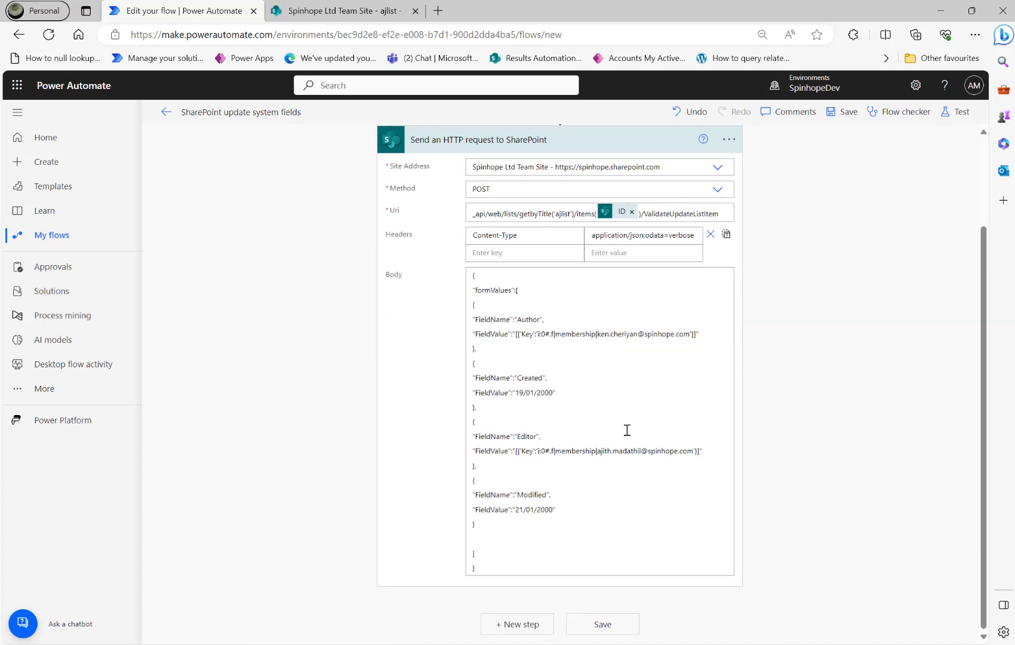
Step: Examine the formValues array in the request body and its FieldName entries Author, Created, Editor and Modified
{"action": "double_click", "coordinate": [504, 293]}
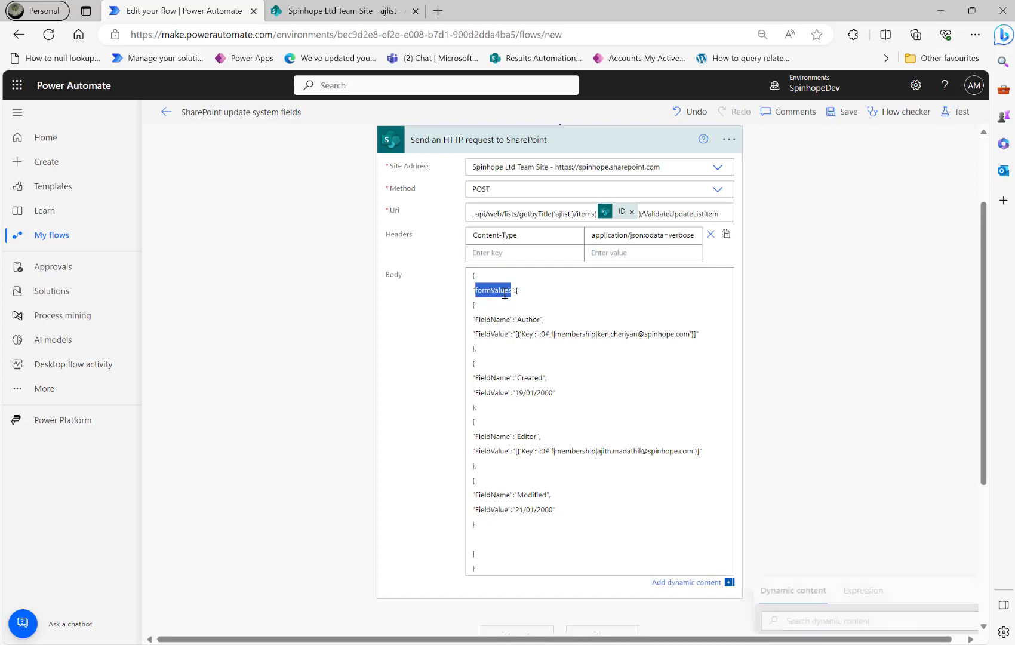
{"action": "double_click", "coordinate": [495, 320]}
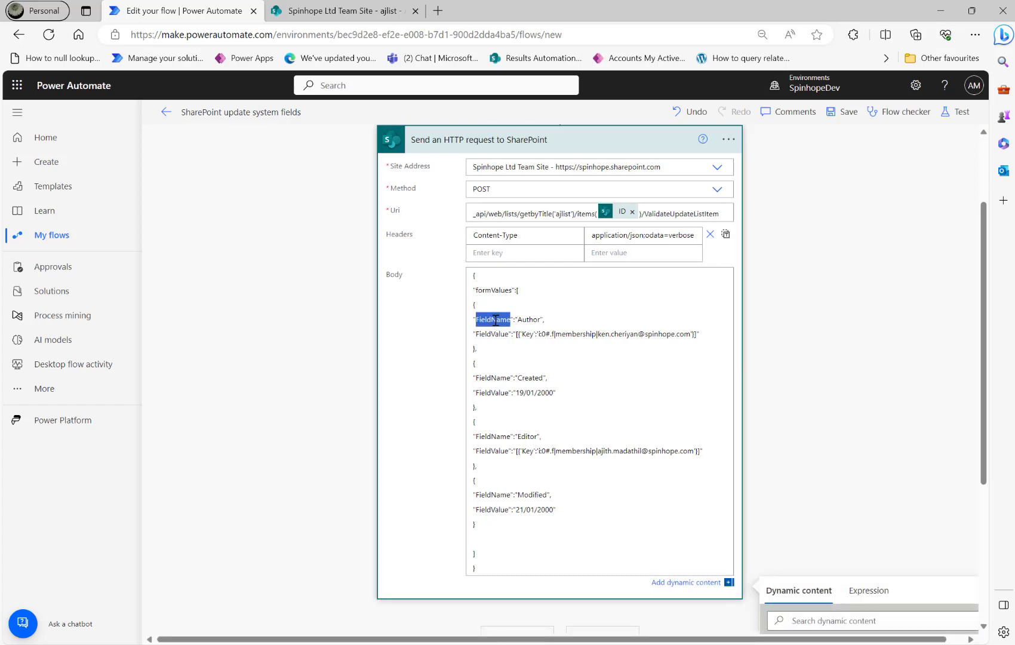
{"action": "double_click", "coordinate": [530, 321]}
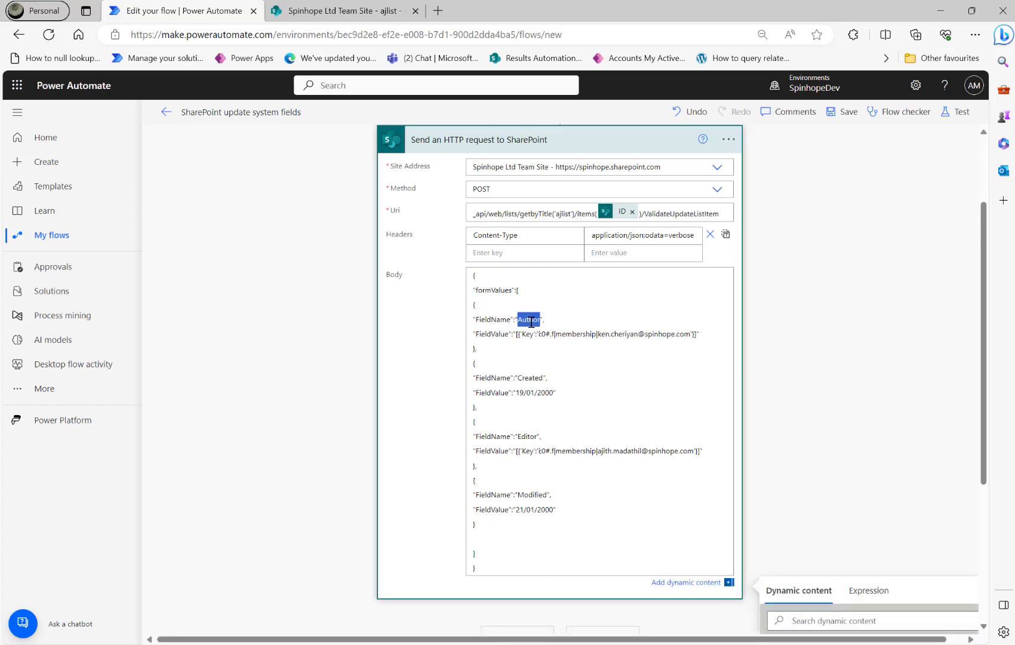
{"action": "double_click", "coordinate": [484, 379]}
{"action": "double_click", "coordinate": [531, 378]}
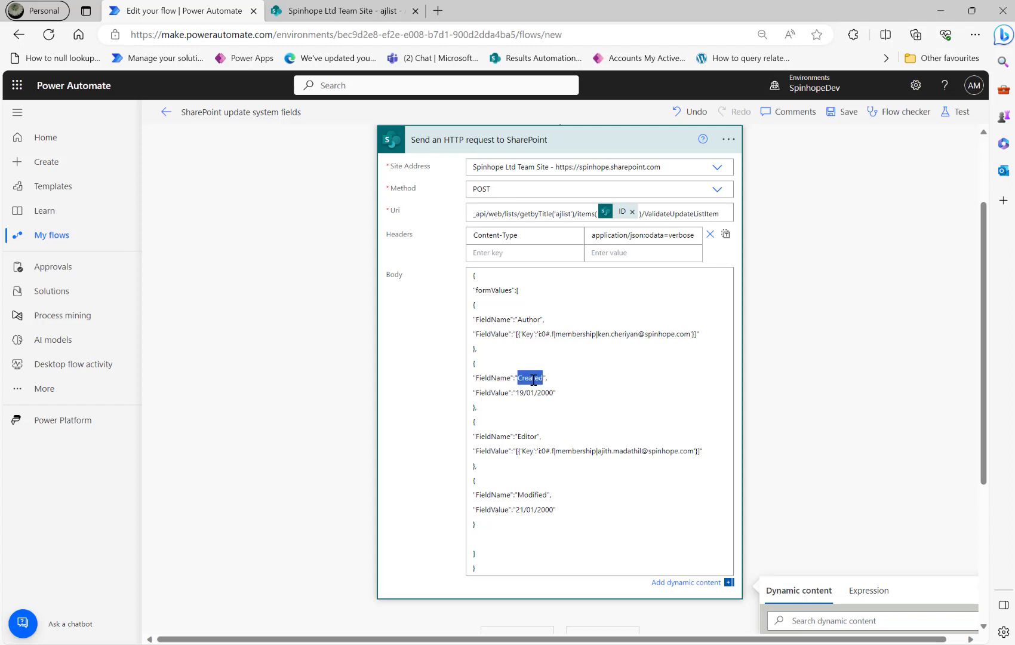
{"action": "double_click", "coordinate": [523, 436]}
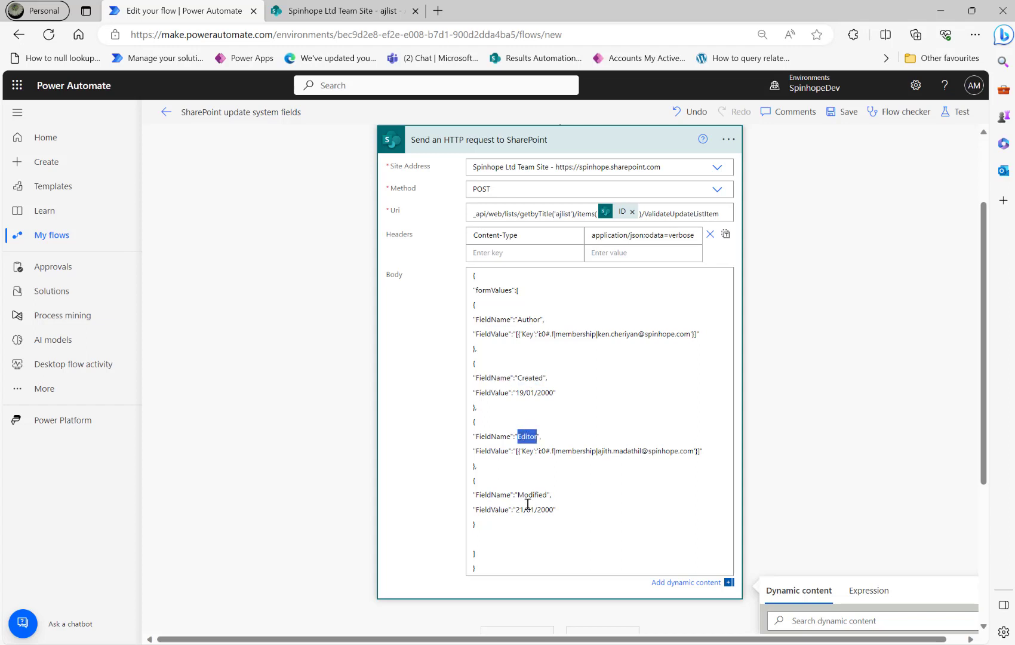
{"action": "double_click", "coordinate": [535, 496]}
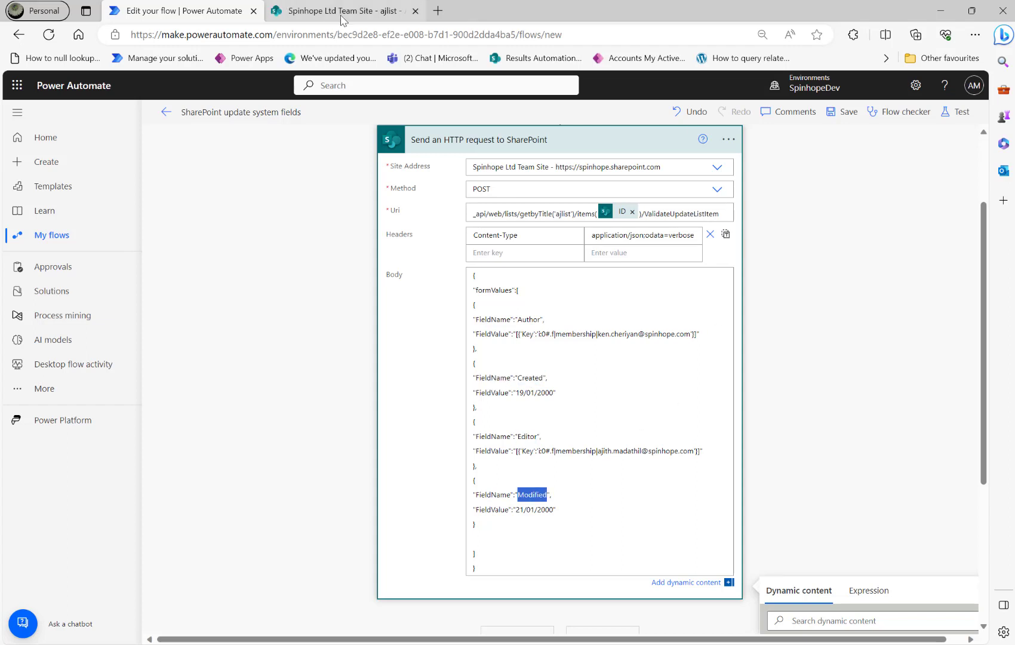
Step: Compare the body's Author, Created, Editor and Modified entries with the matching system columns in the SharePoint ajlist
{"action": "double_click", "coordinate": [528, 320]}
{"action": "double_click", "coordinate": [528, 380]}
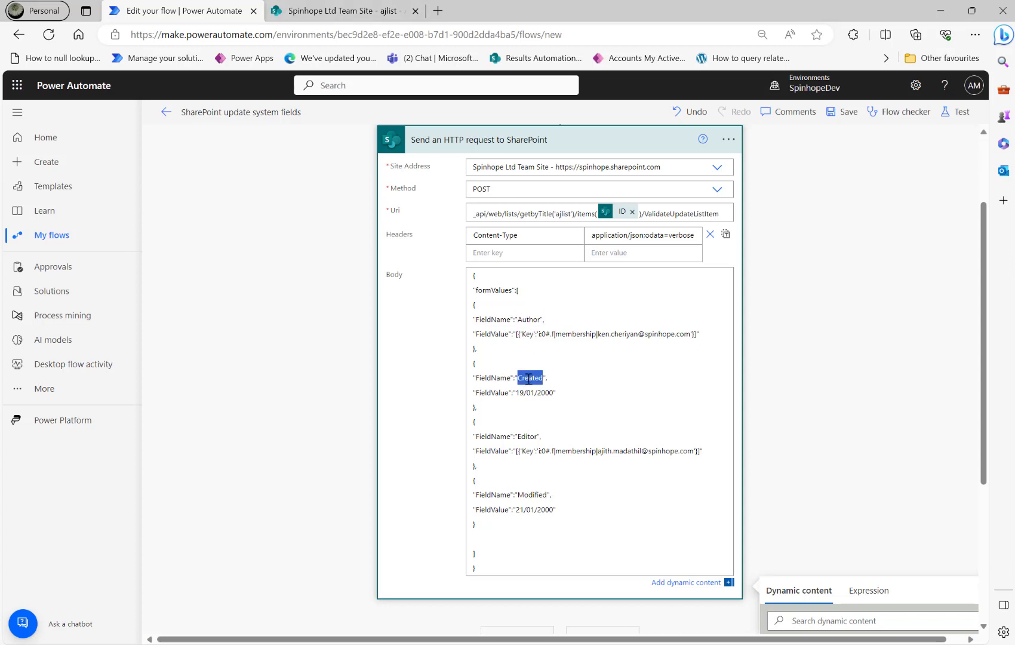
{"action": "left_click", "coordinate": [306, 7]}
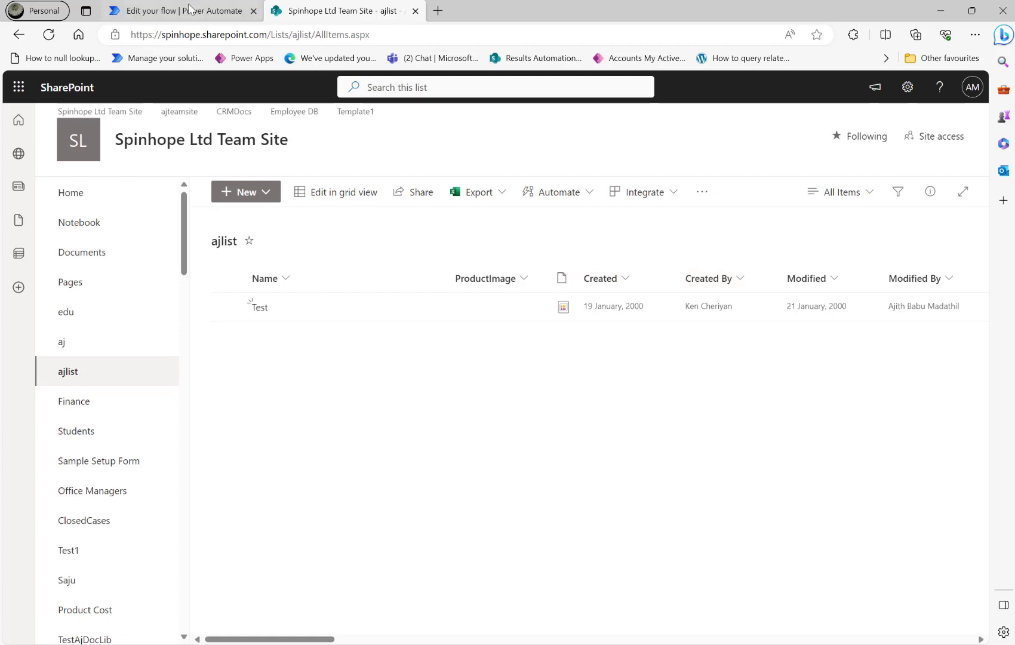
{"action": "left_click", "coordinate": [211, 18]}
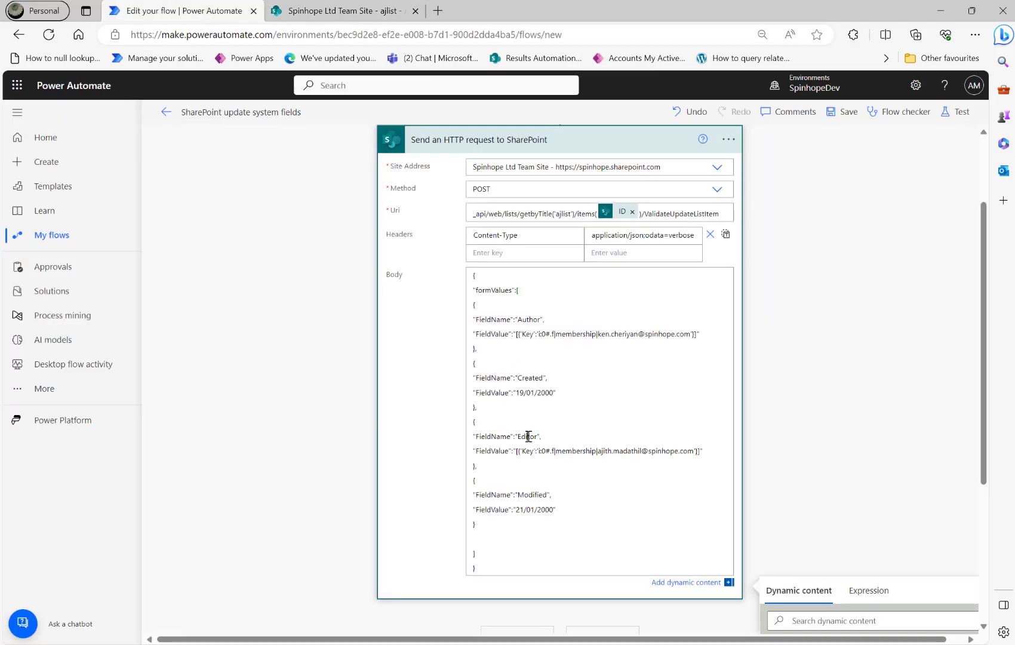
{"action": "double_click", "coordinate": [529, 436]}
{"action": "double_click", "coordinate": [530, 494]}
{"action": "left_click", "coordinate": [329, 11]}
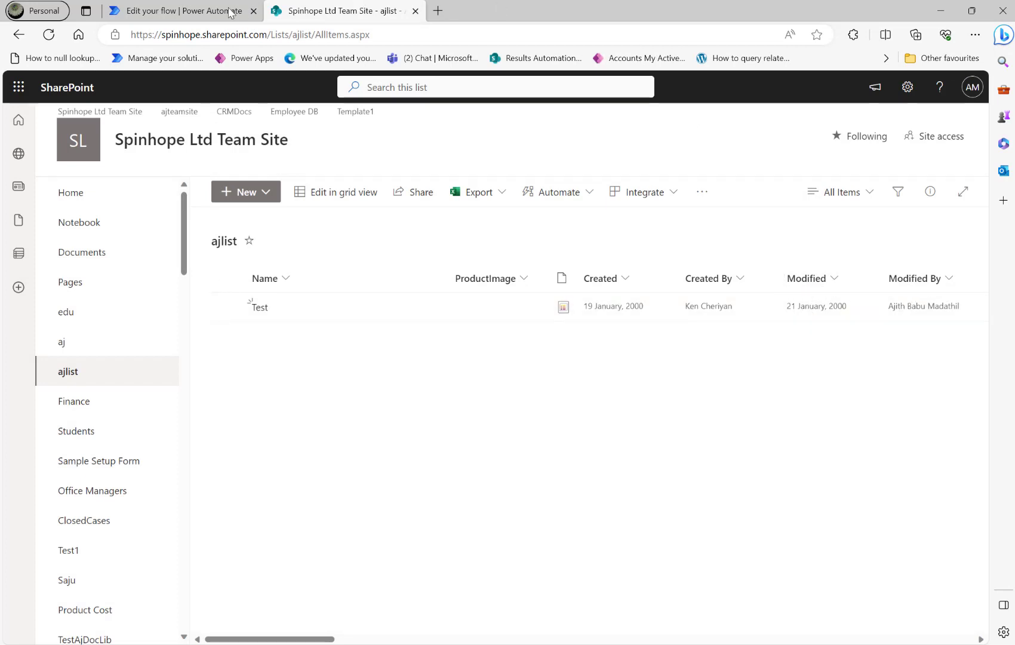
Step: Recheck the Editor entry in the flow's HTTP request body, and open the list settings of the SharePoint ajlist
{"action": "left_click", "coordinate": [208, 9]}
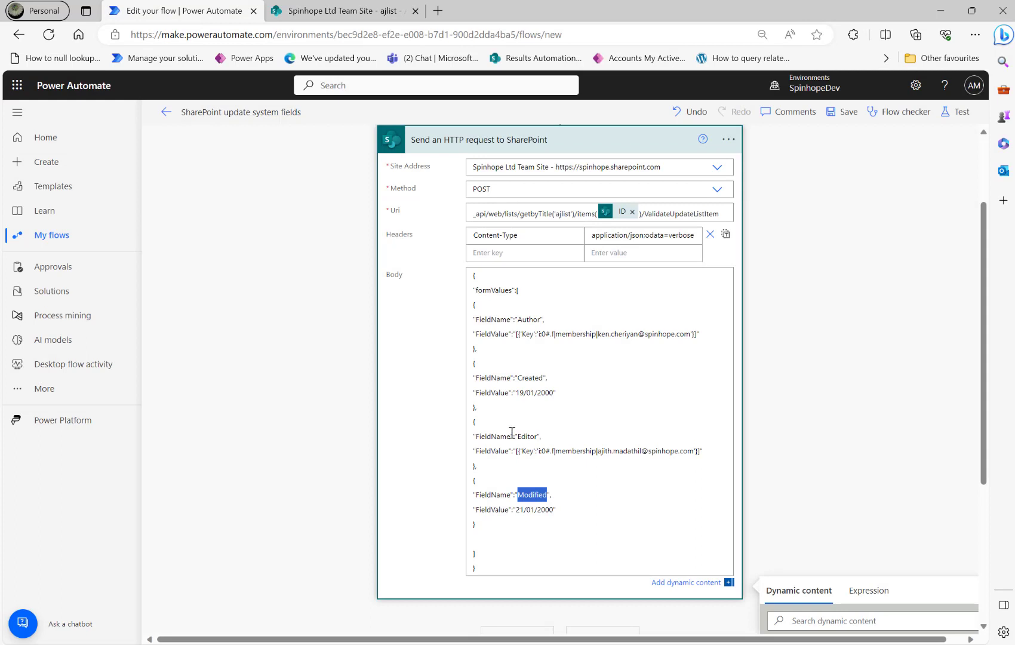
{"action": "left_click_drag", "start_coordinate": [511, 435], "coordinate": [566, 432]}
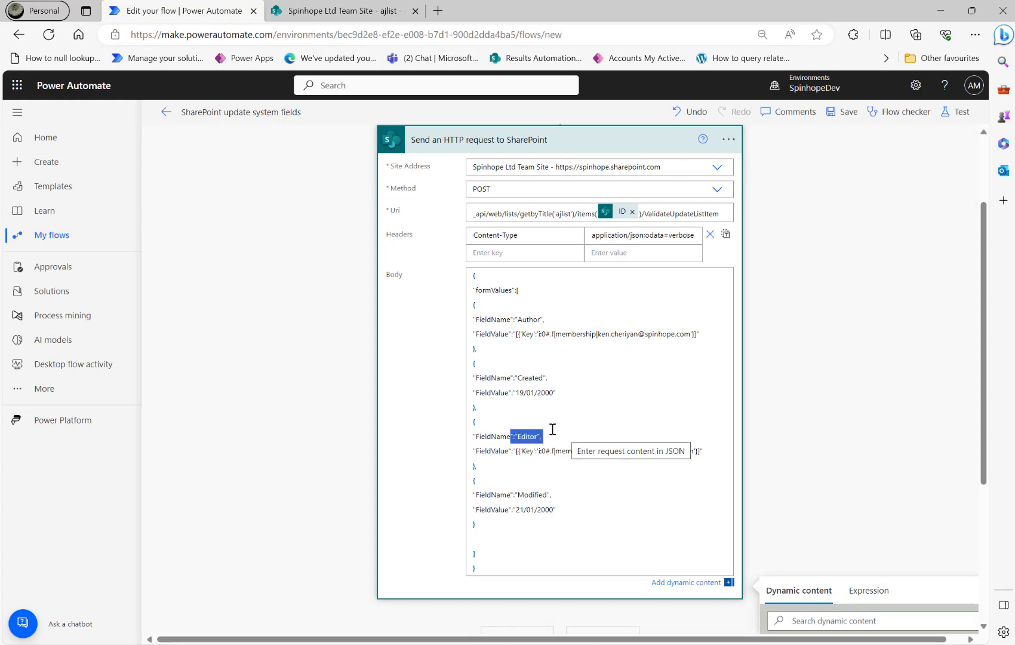
{"action": "left_click", "coordinate": [341, 10]}
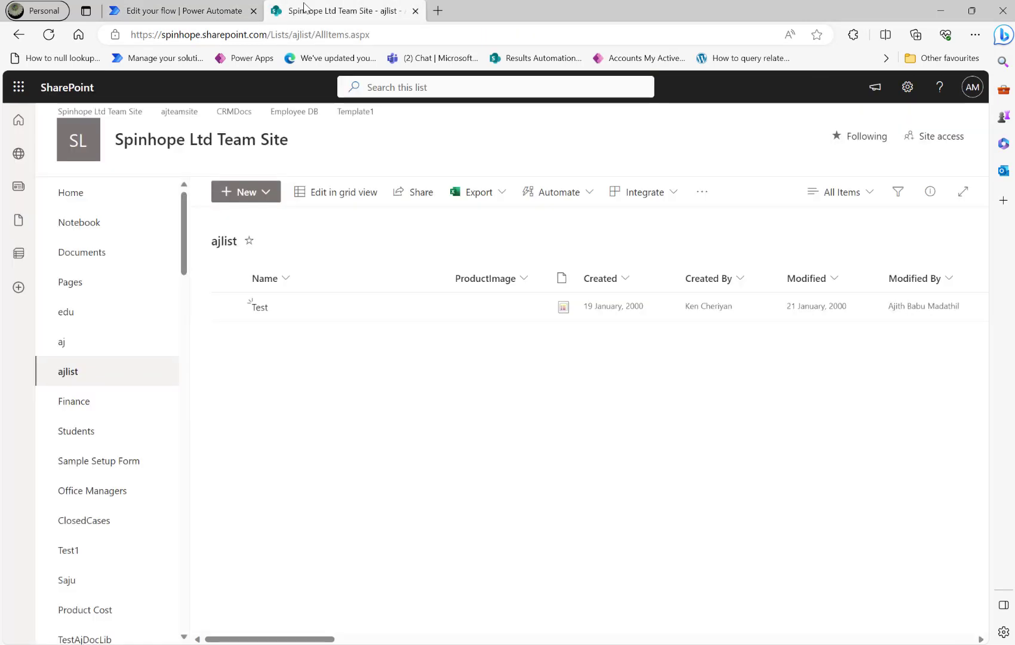
{"action": "left_click", "coordinate": [907, 86]}
{"action": "left_click", "coordinate": [809, 229]}
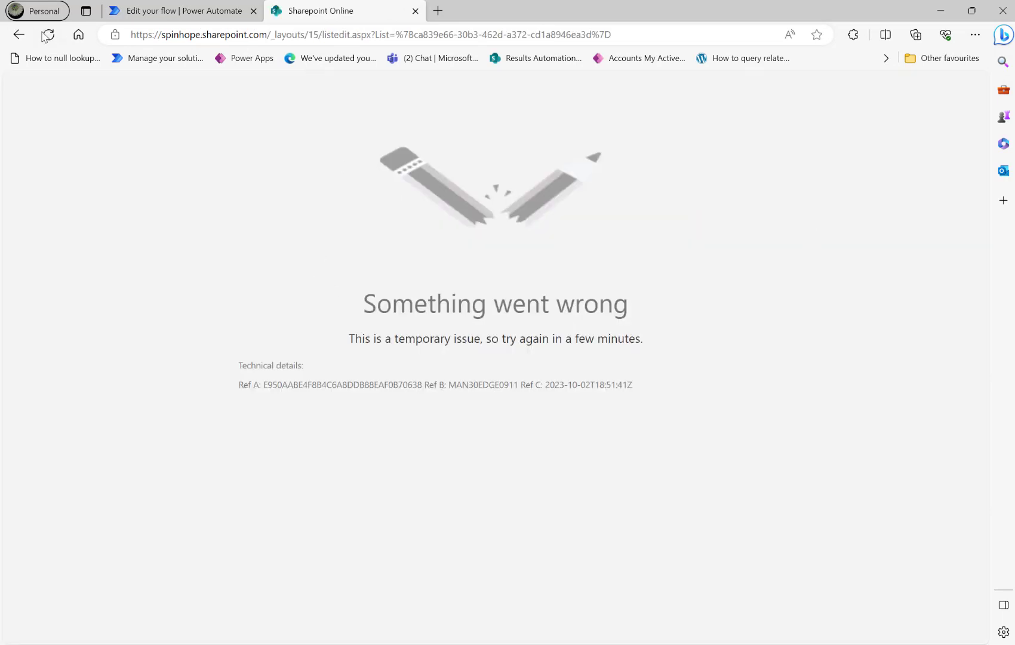
{"action": "left_click", "coordinate": [43, 36]}
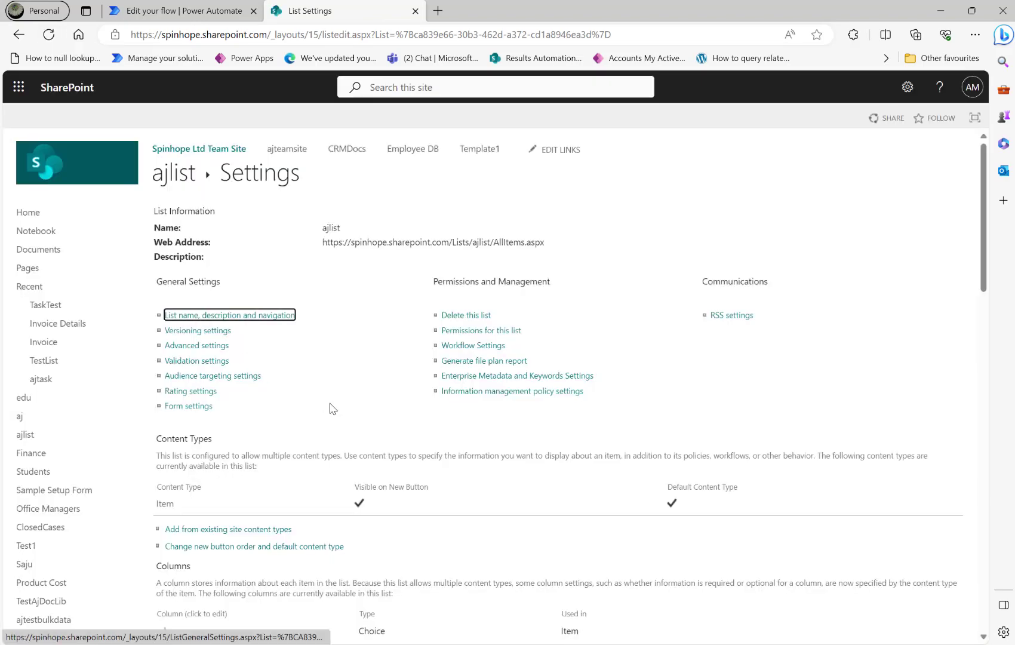
Step: Examine the Columns section of the ajlist settings for the Created, Modified, Created By and Modified By system columns
{"action": "scroll", "coordinate": [333, 408], "scroll_direction": "down", "scroll_amount": 7}
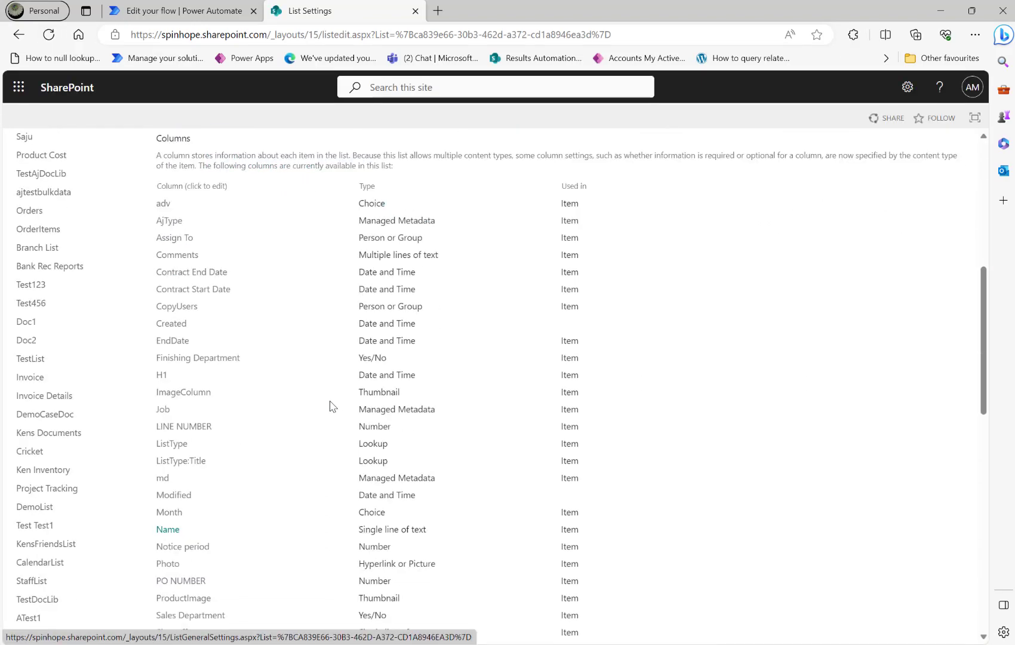
{"action": "scroll", "coordinate": [329, 408], "scroll_direction": "down", "scroll_amount": 1}
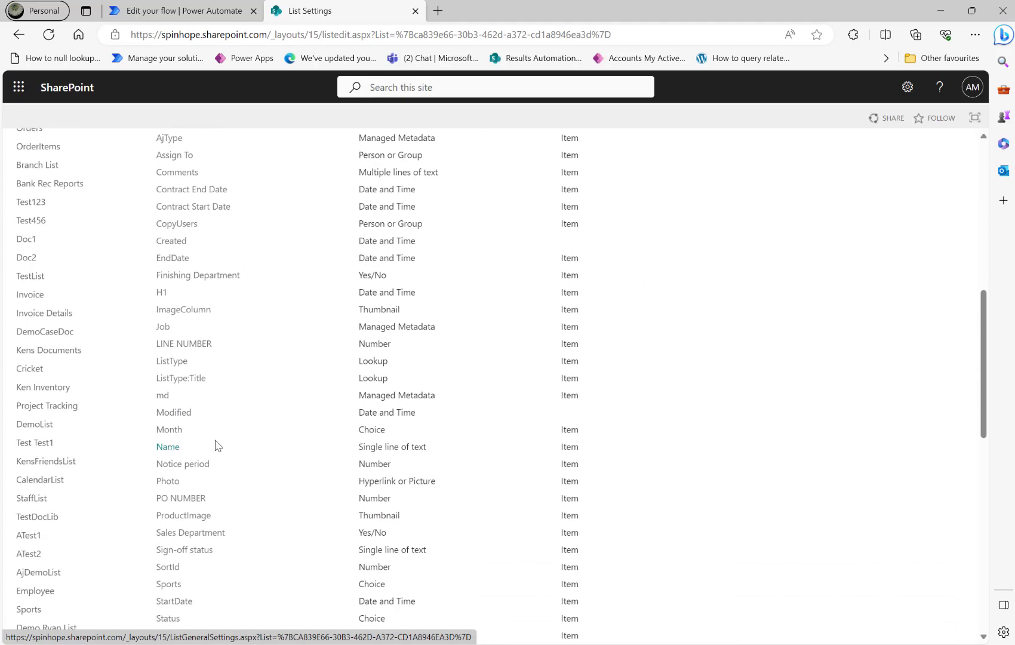
{"action": "scroll", "coordinate": [216, 445], "scroll_direction": "down", "scroll_amount": 2}
{"action": "scroll", "coordinate": [216, 445], "scroll_direction": "up", "scroll_amount": 3}
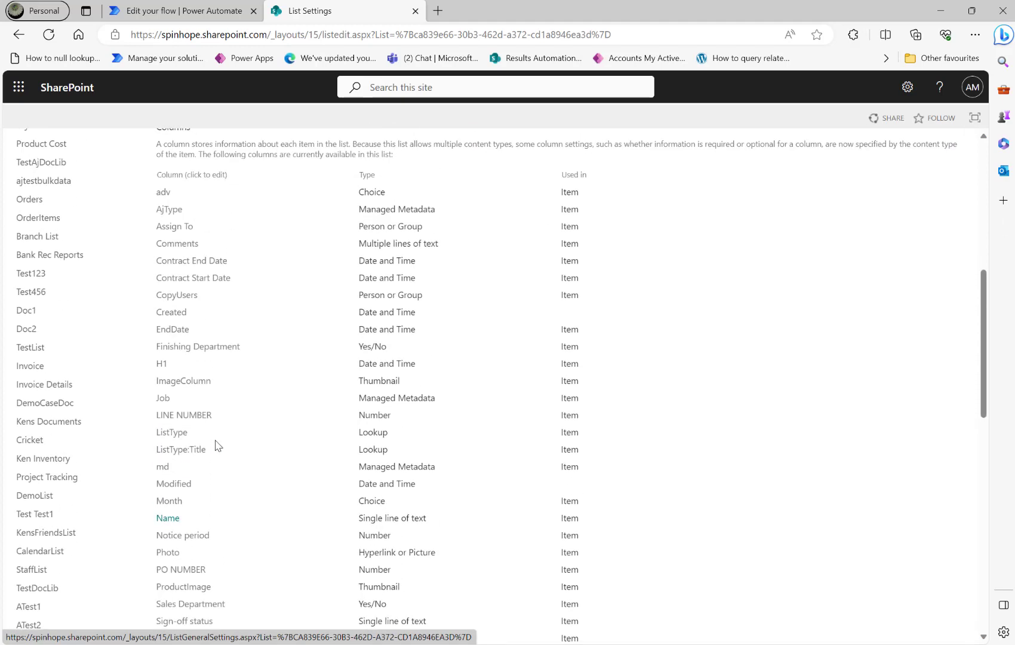
{"action": "scroll", "coordinate": [216, 445], "scroll_direction": "down", "scroll_amount": 2}
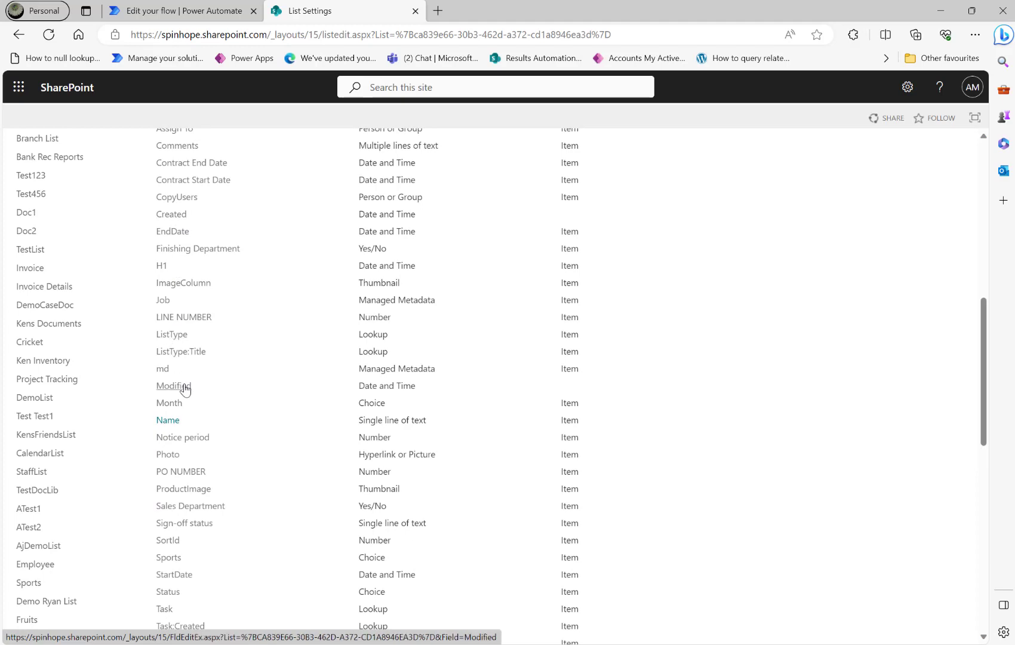
{"action": "scroll", "coordinate": [185, 388], "scroll_direction": "down", "scroll_amount": 4}
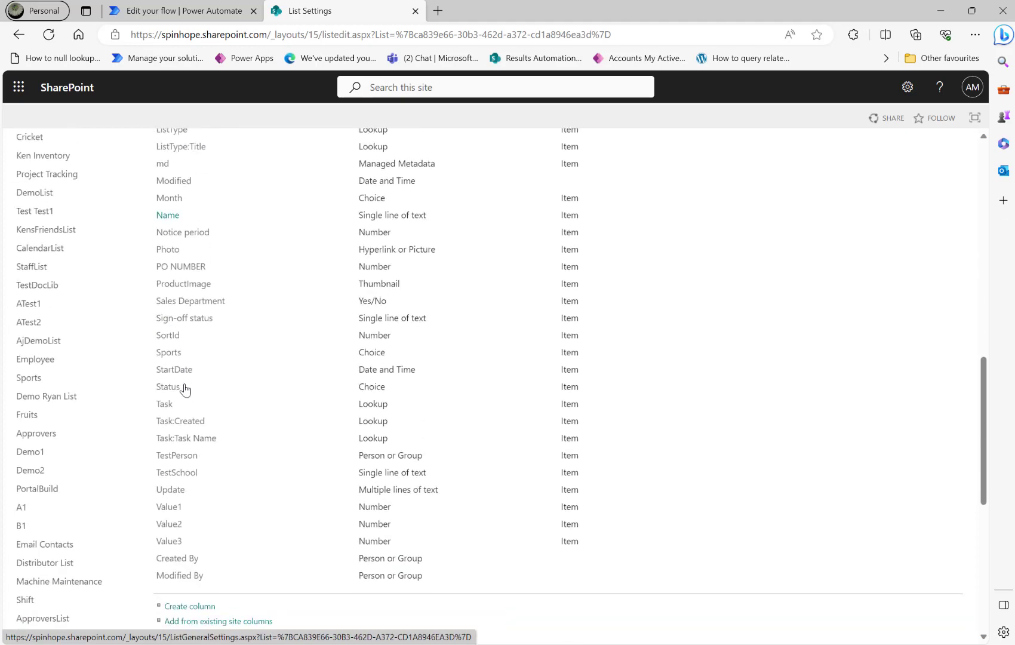
{"action": "scroll", "coordinate": [187, 389], "scroll_direction": "up", "scroll_amount": 1}
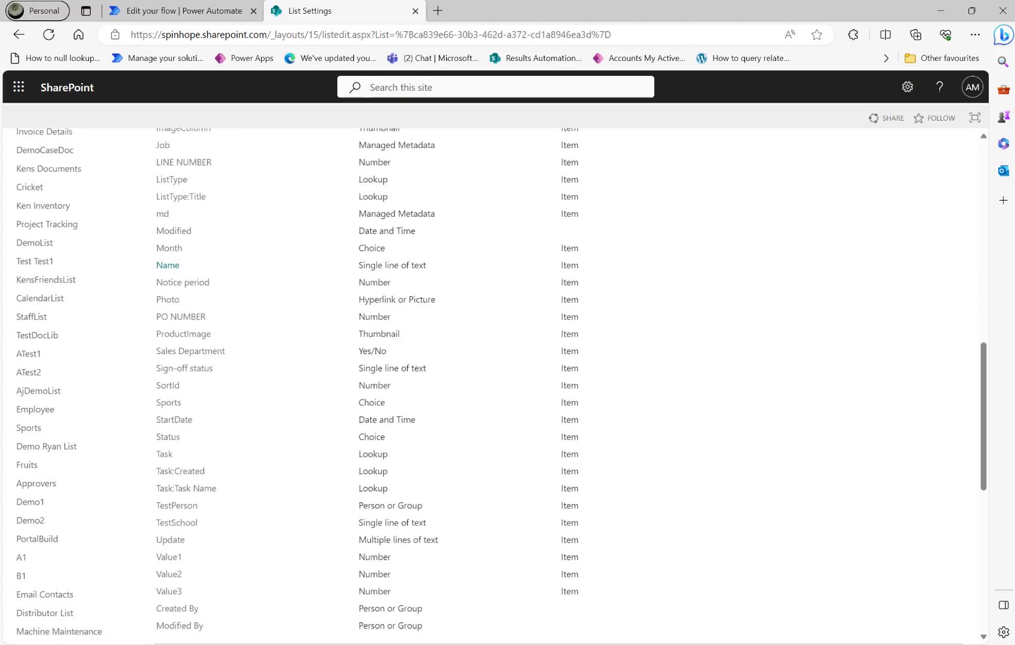
{"action": "scroll", "coordinate": [221, 570], "scroll_direction": "down", "scroll_amount": 2}
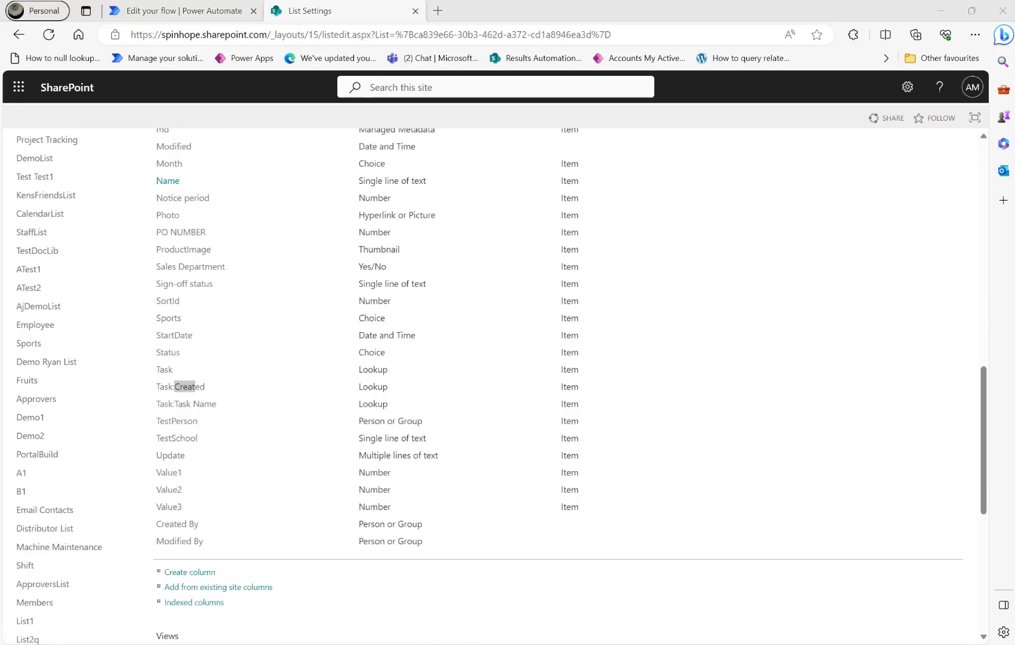
Step: Open the Created By column's settings and check its internal field name at the end of the page URL
{"action": "left_click", "coordinate": [182, 527]}
{"action": "left_click", "coordinate": [182, 526]}
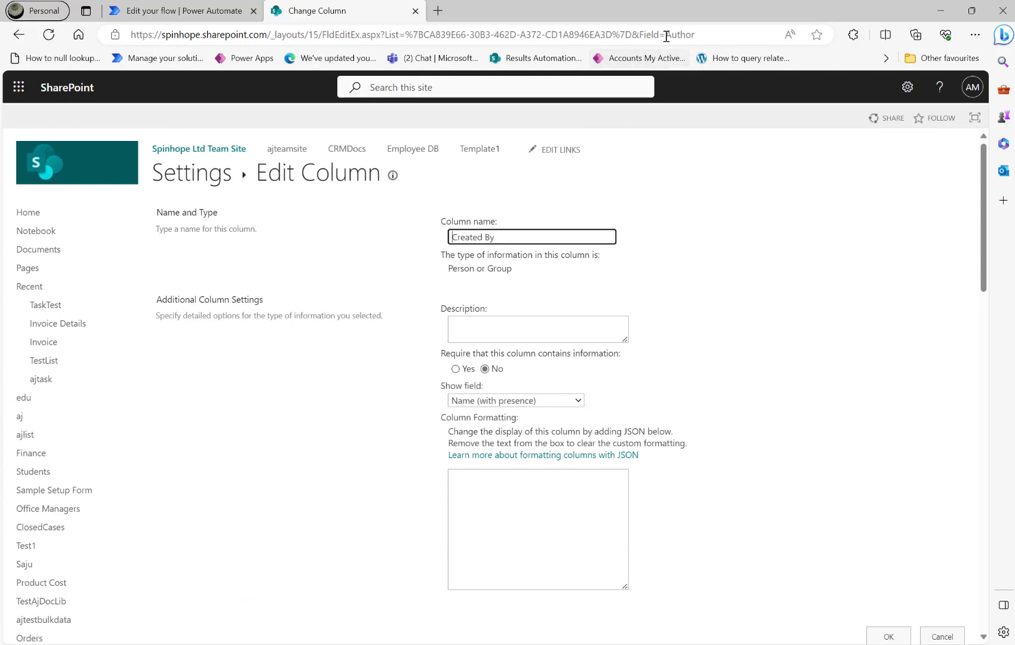
{"action": "double_click", "coordinate": [724, 36]}
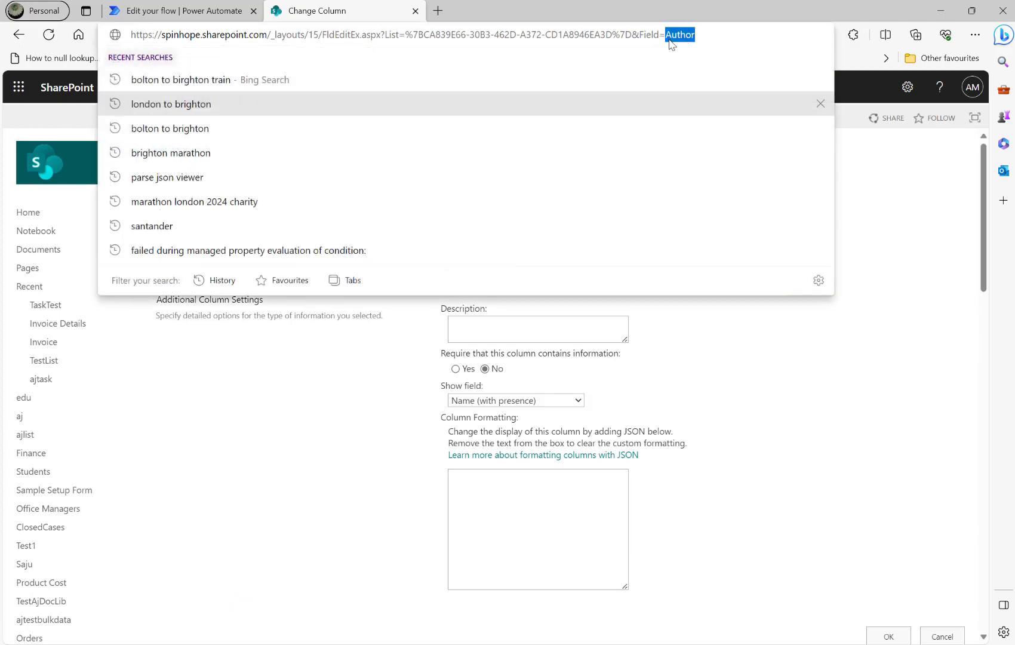
Step: Return to the list settings, open the Modified By column and compare its display name with the internal field name in the URL
{"action": "left_click", "coordinate": [19, 36]}
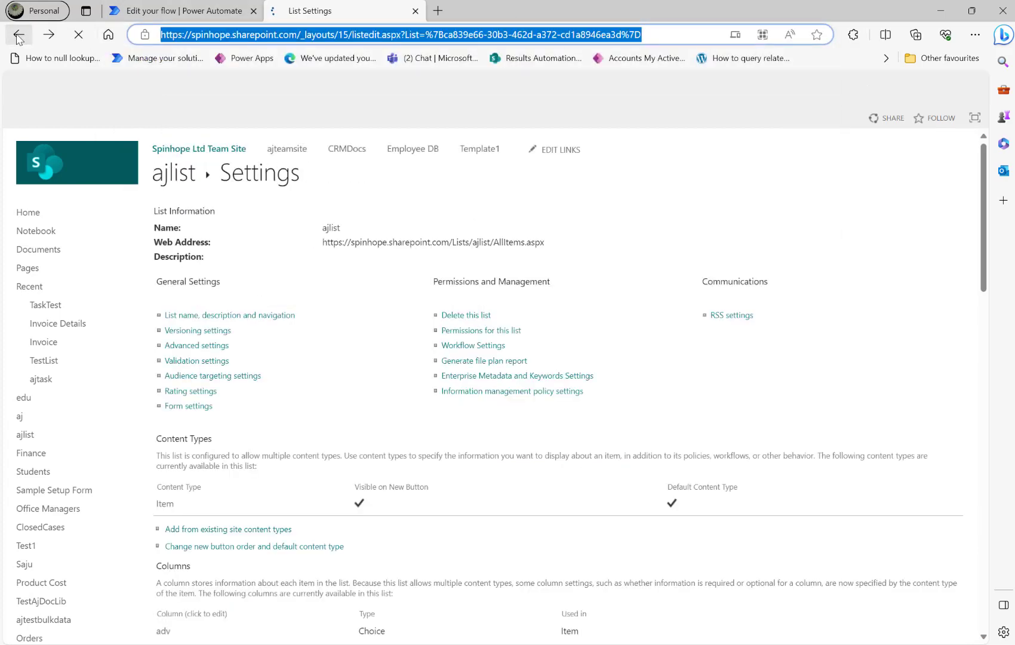
{"action": "scroll", "coordinate": [317, 468], "scroll_direction": "down", "scroll_amount": 20}
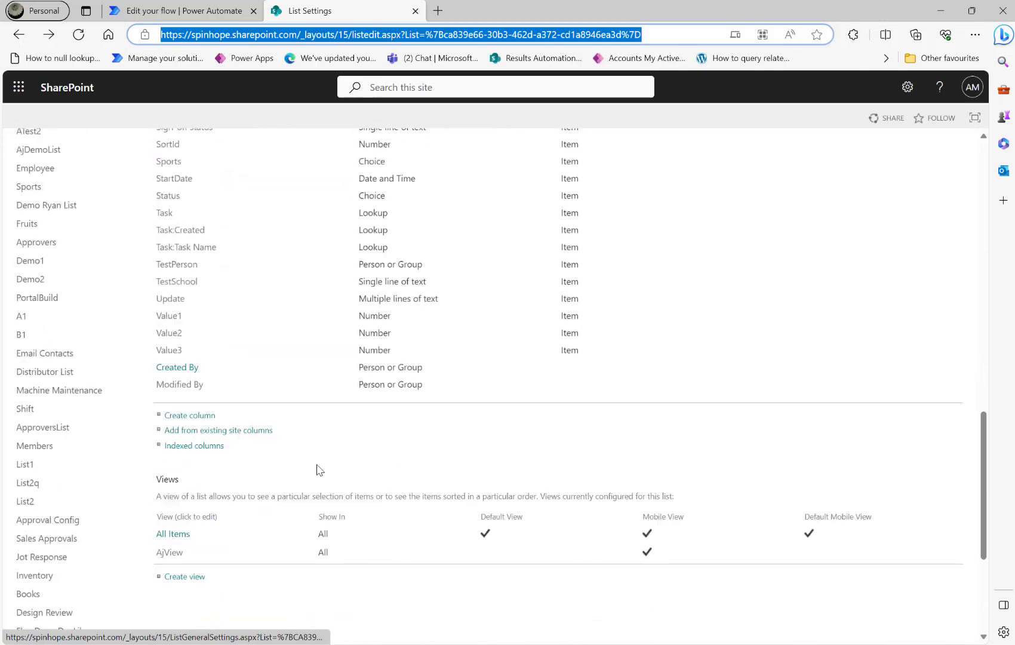
{"action": "left_click", "coordinate": [170, 143]}
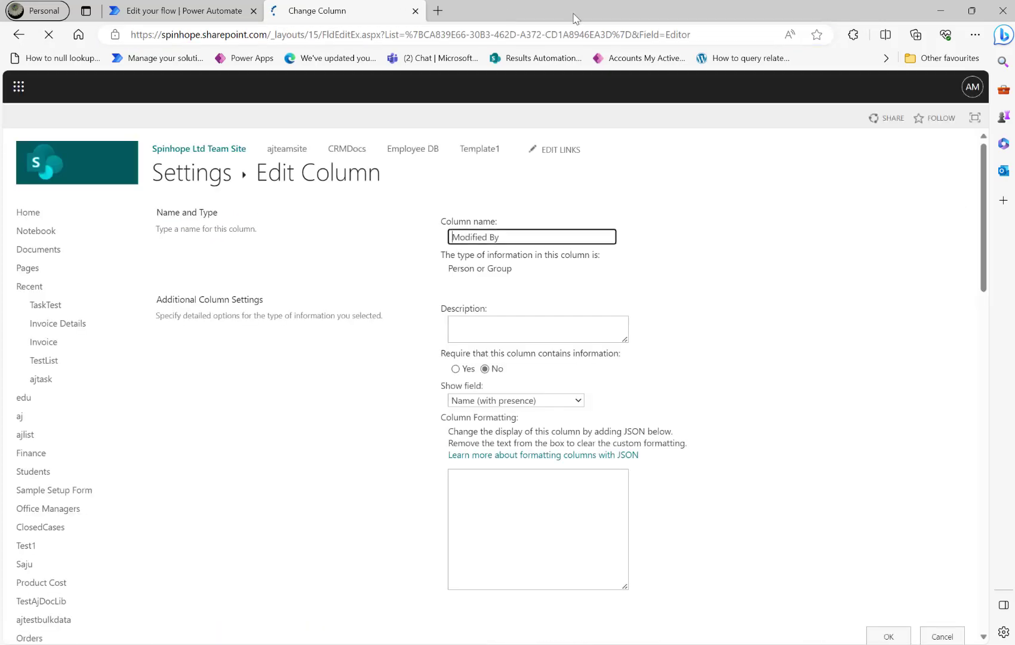
{"action": "left_click_drag", "start_coordinate": [666, 34], "coordinate": [705, 34]}
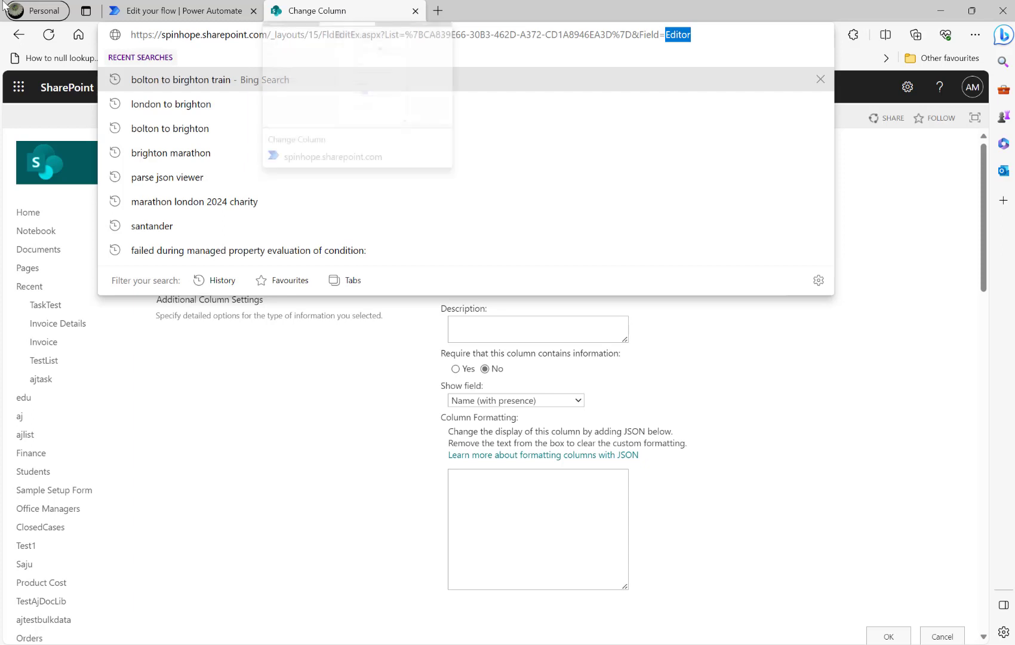
{"action": "left_click", "coordinate": [318, 411]}
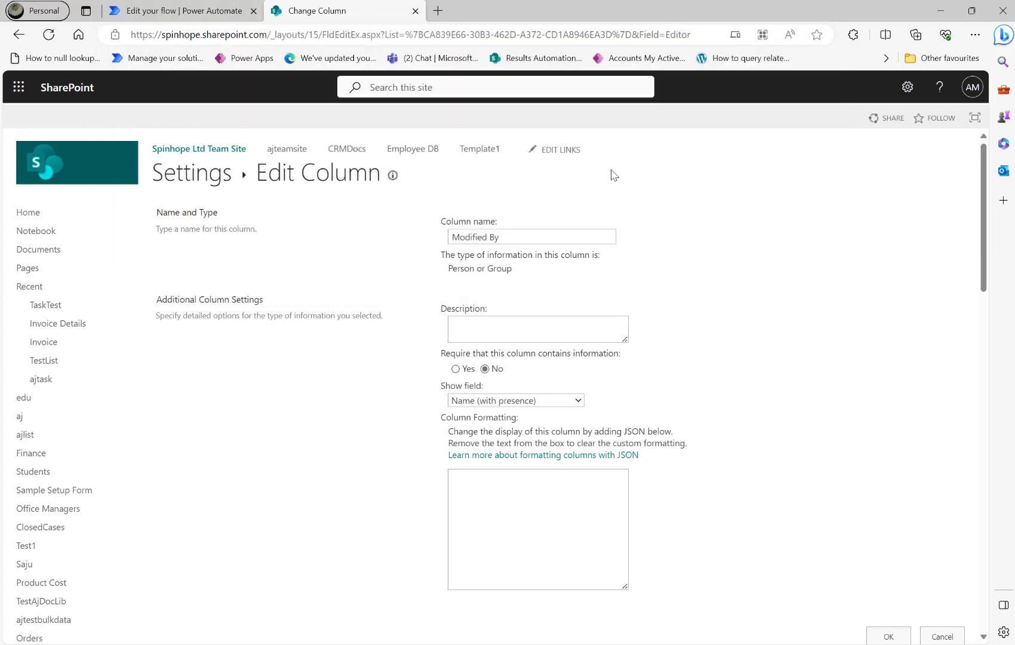
{"action": "left_click_drag", "start_coordinate": [507, 236], "coordinate": [404, 238]}
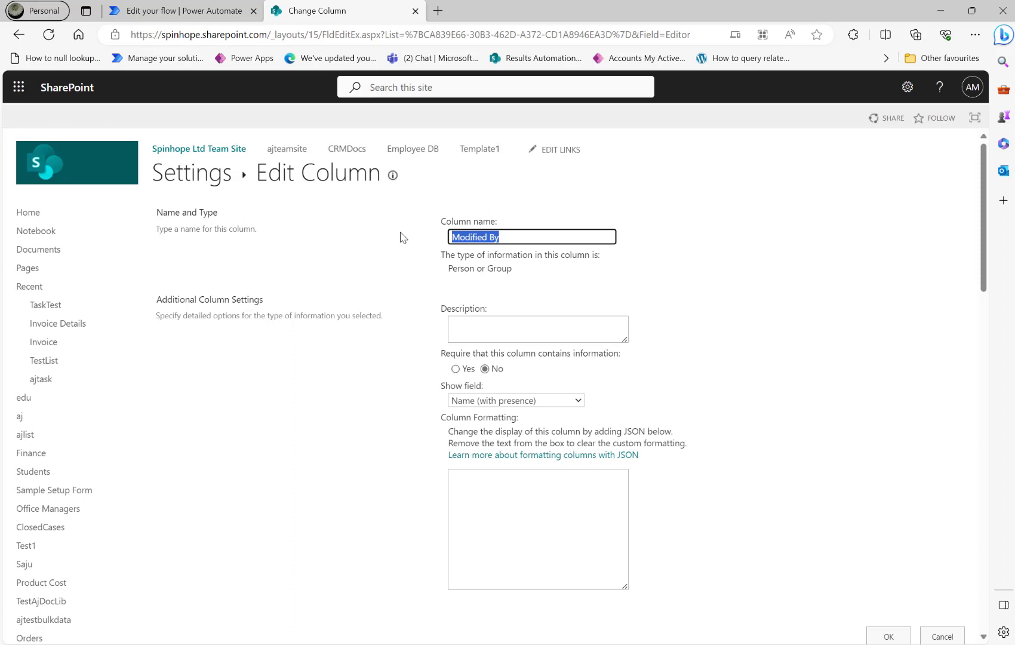
{"action": "double_click", "coordinate": [678, 34]}
{"action": "left_click", "coordinate": [90, 421]}
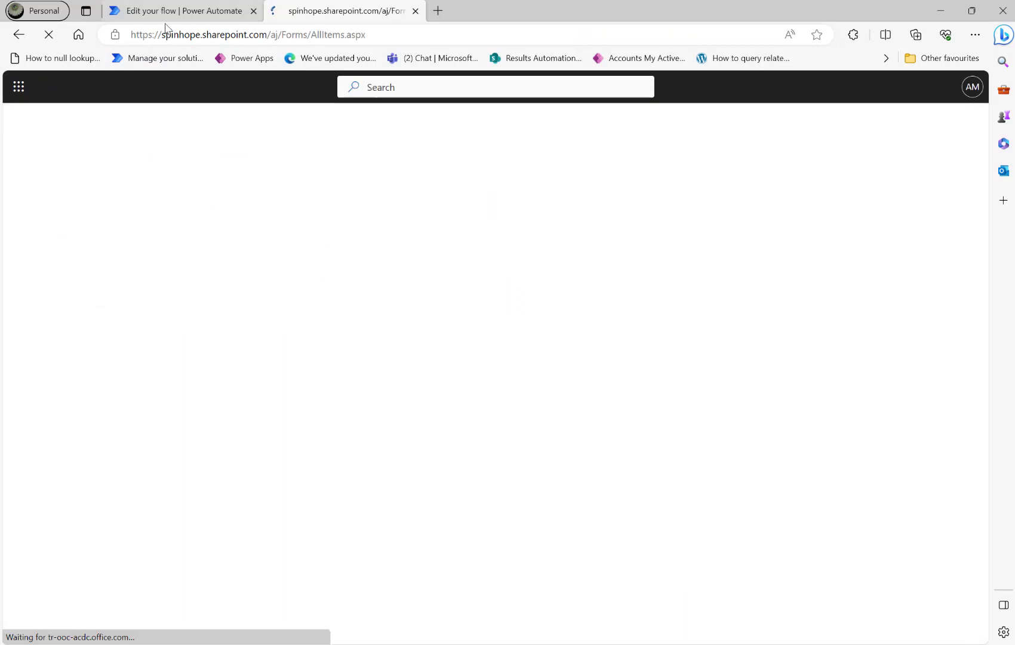
Step: Switch to the Power Automate flow and review the body's Author, Created, Editor and Modified field names and the e-mail in the Author value
{"action": "left_click", "coordinate": [164, 10]}
{"action": "left_click", "coordinate": [564, 394]}
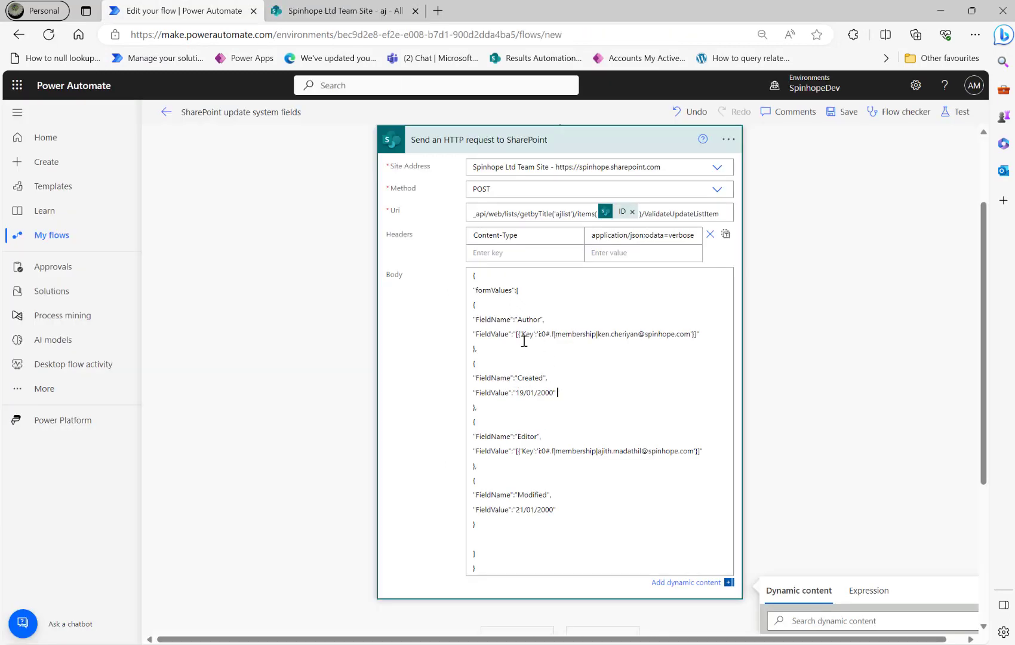
{"action": "double_click", "coordinate": [526, 320]}
{"action": "double_click", "coordinate": [538, 378]}
{"action": "left_click", "coordinate": [539, 437]}
{"action": "double_click", "coordinate": [543, 494]}
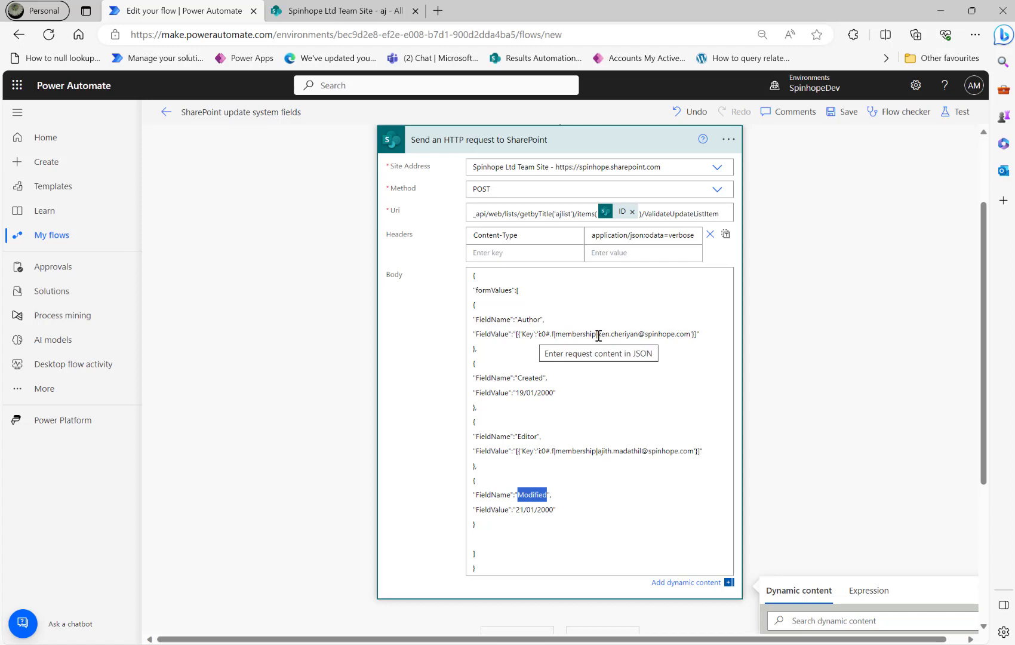
{"action": "left_click_drag", "start_coordinate": [598, 335], "coordinate": [691, 334]}
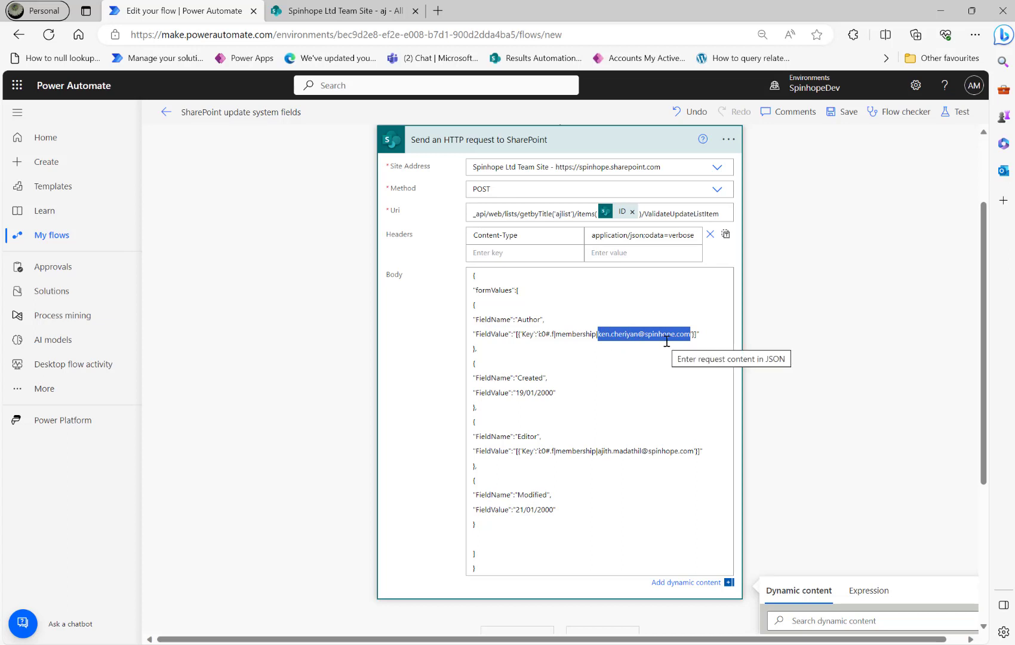
{"action": "left_click", "coordinate": [616, 416]}
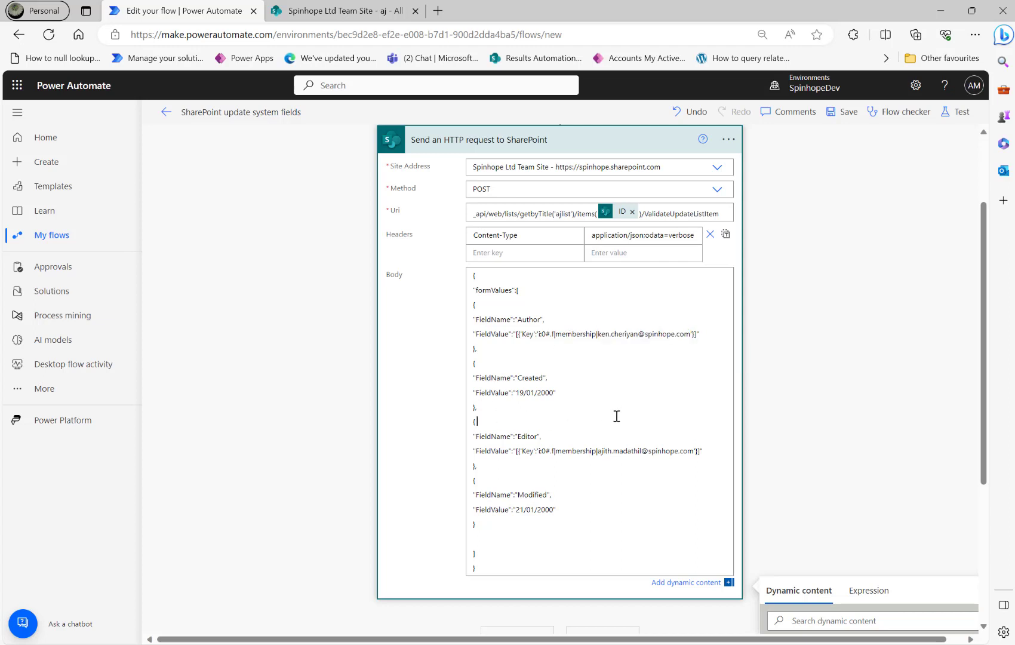